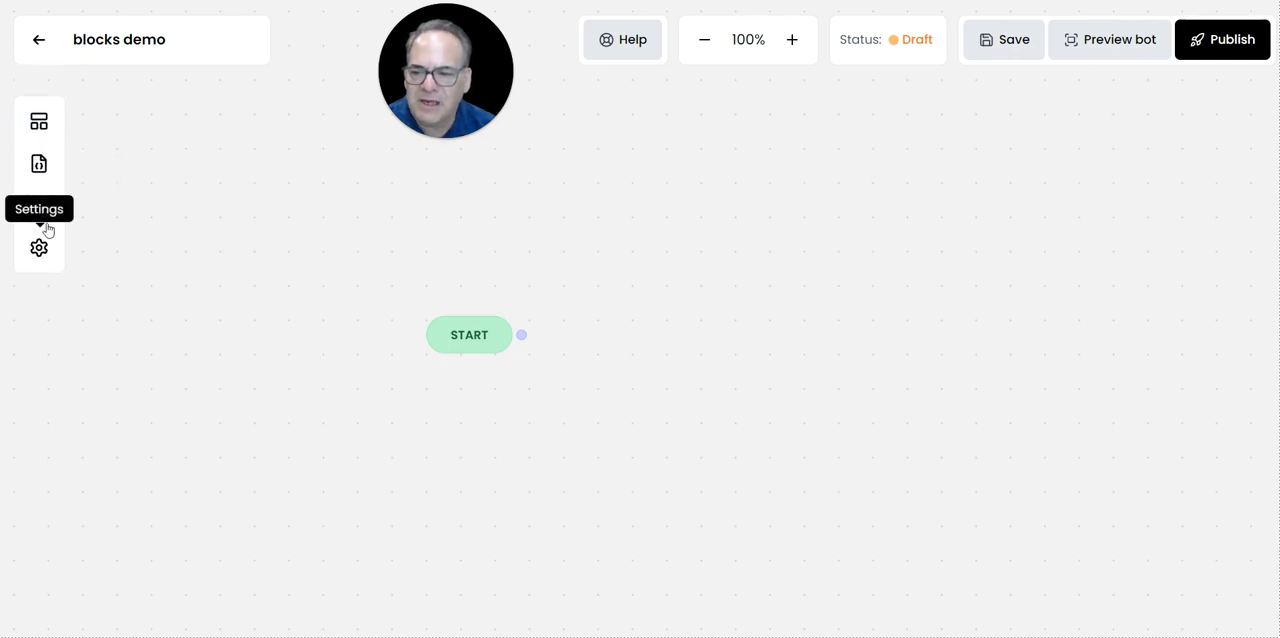
Add a Send message Text block near START and a Capture response Text block below it, each in its own group.
{"action": "left_click", "coordinate": [39, 123]}
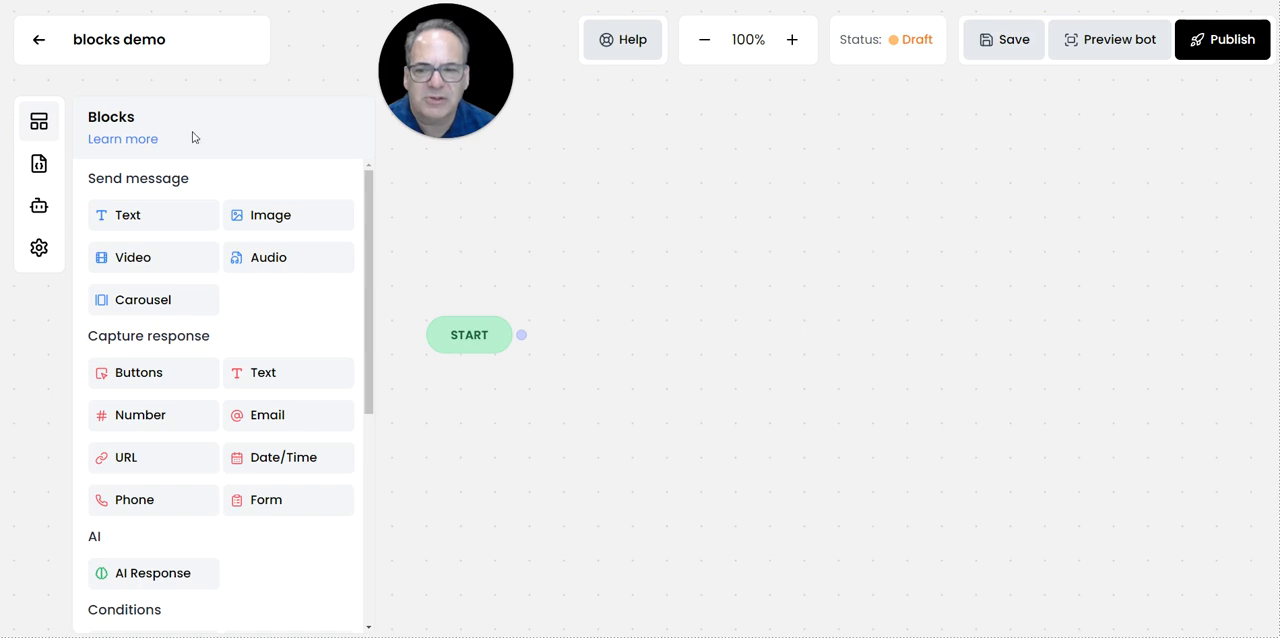
{"action": "scroll", "coordinate": [254, 471], "scroll_direction": "down", "scroll_amount": 3}
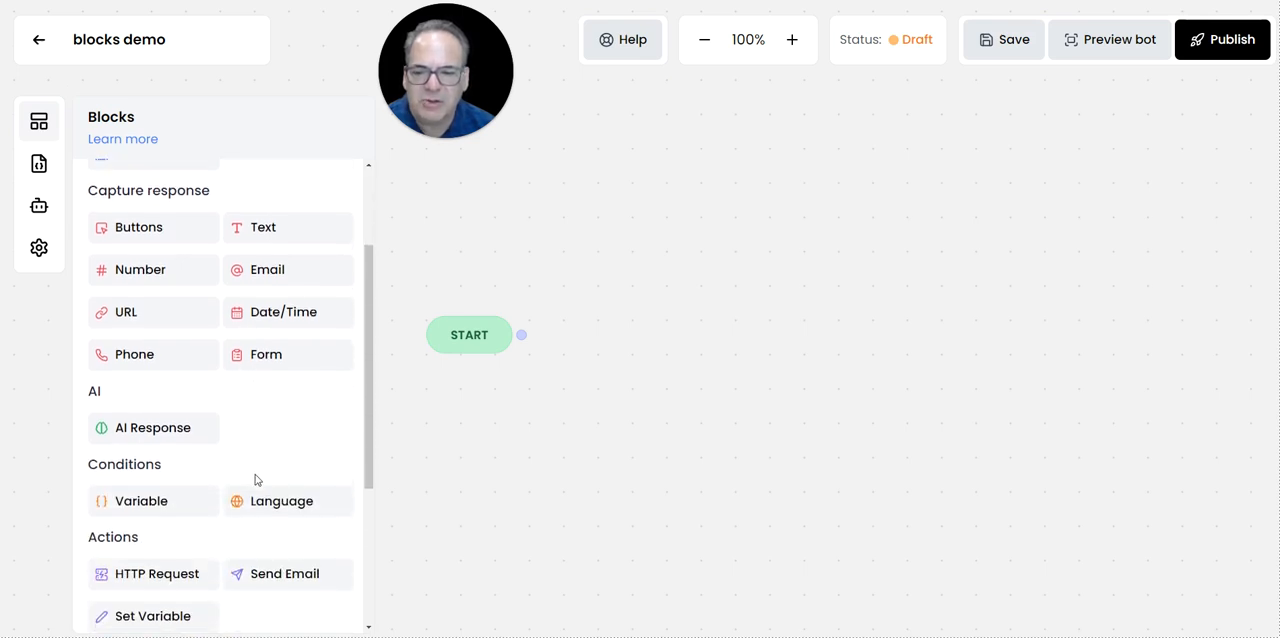
{"action": "scroll", "coordinate": [255, 484], "scroll_direction": "down", "scroll_amount": 3}
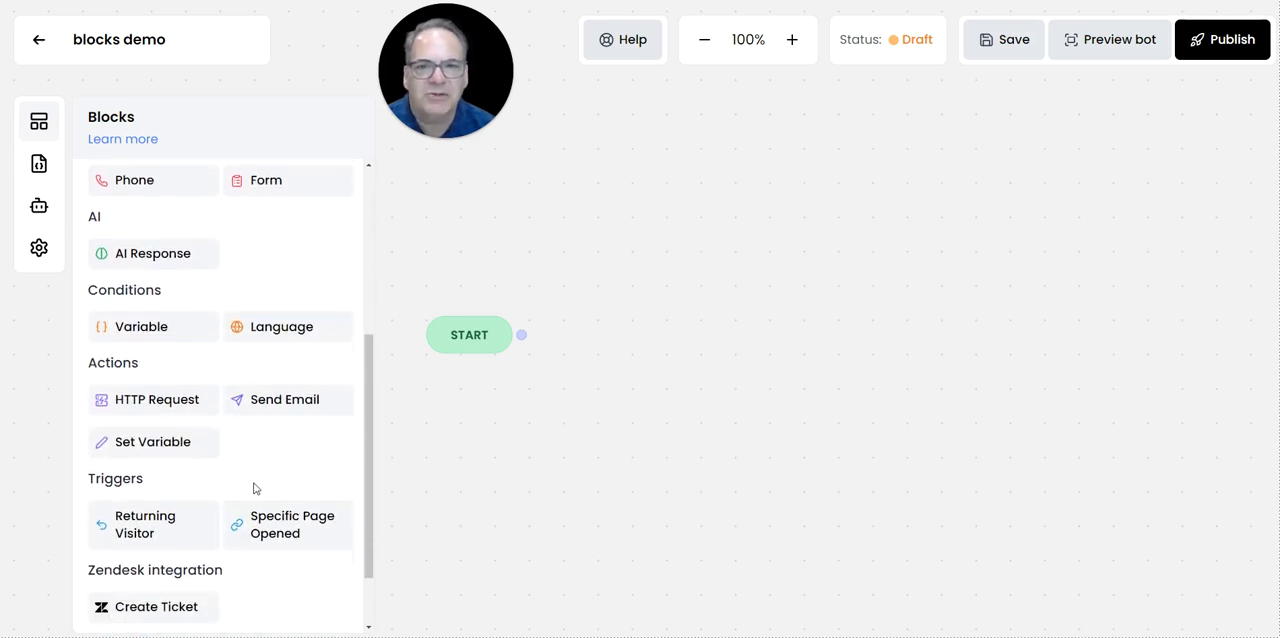
{"action": "scroll", "coordinate": [255, 492], "scroll_direction": "down", "scroll_amount": 1}
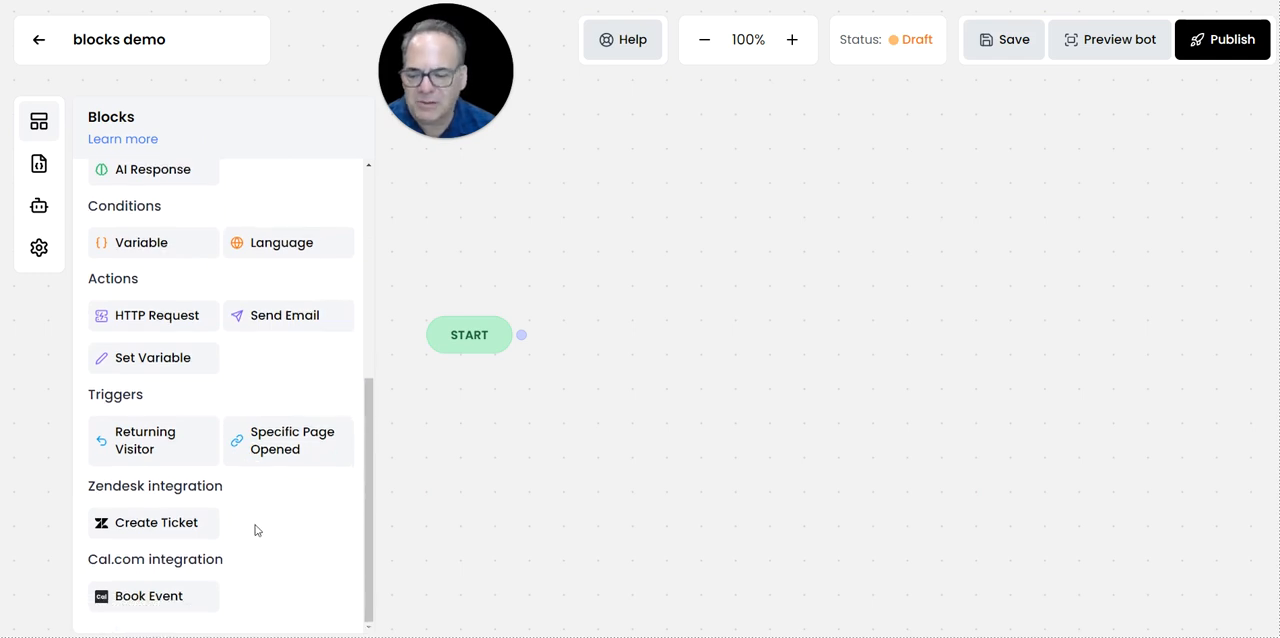
{"action": "scroll", "coordinate": [265, 545], "scroll_direction": "up", "scroll_amount": 5}
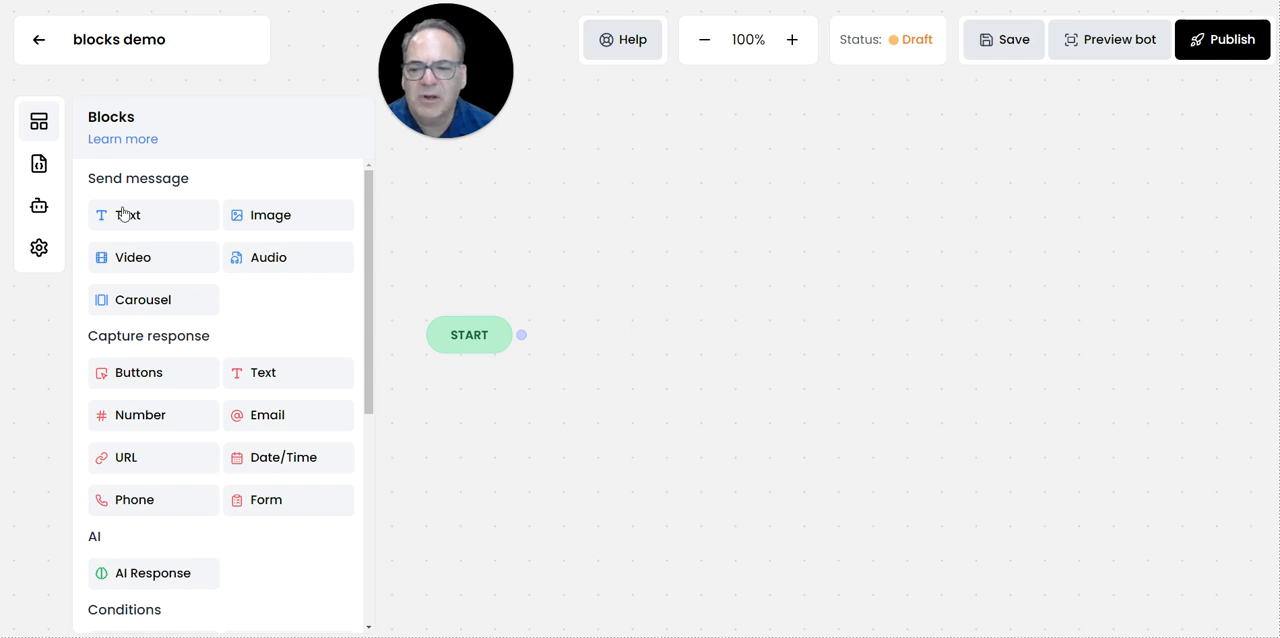
{"action": "left_click_drag", "start_coordinate": [130, 218], "coordinate": [603, 265]}
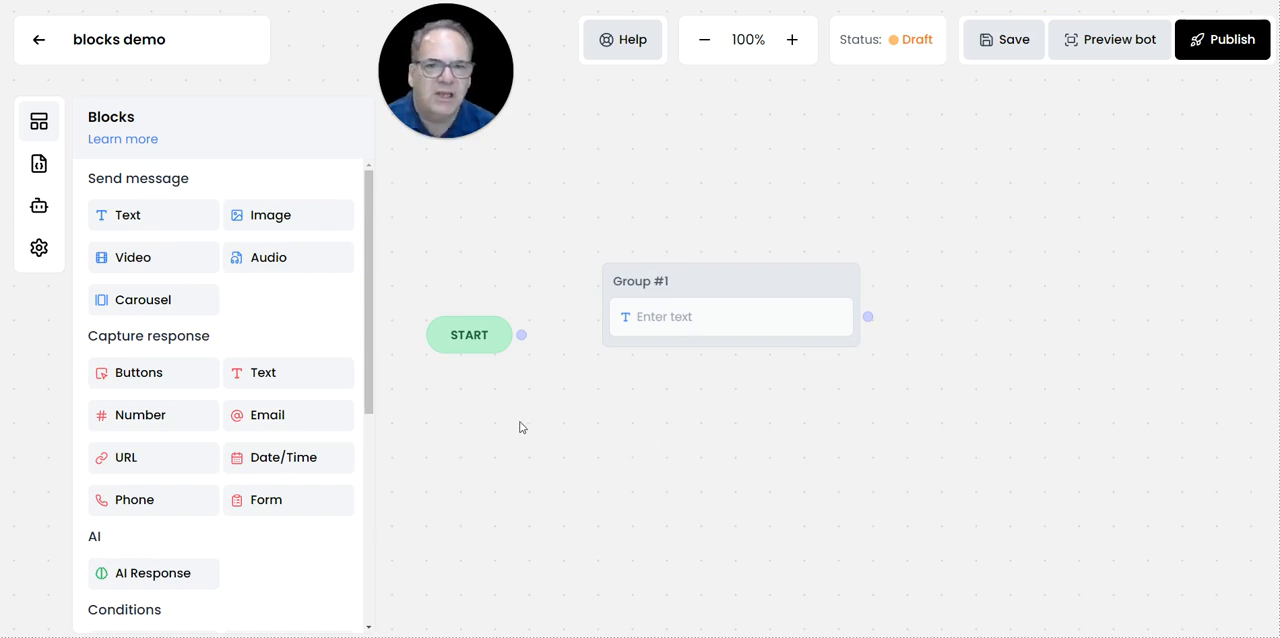
{"action": "left_click_drag", "start_coordinate": [256, 374], "coordinate": [660, 530]}
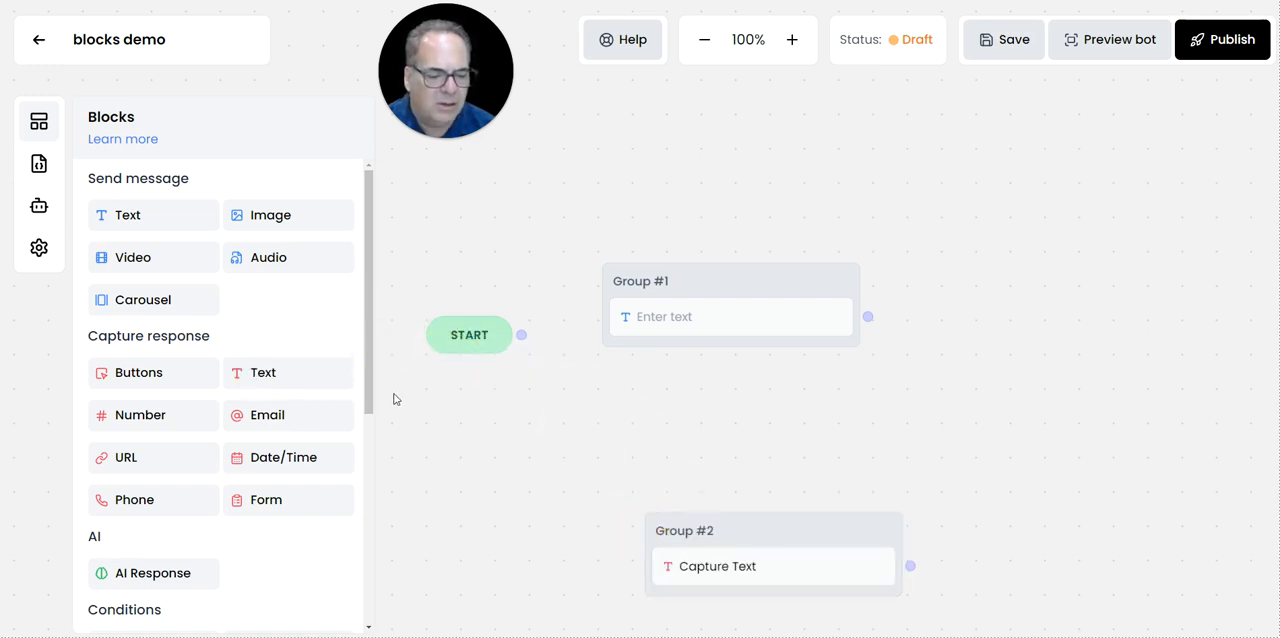
{"action": "left_click_drag", "start_coordinate": [526, 529], "coordinate": [249, 388]}
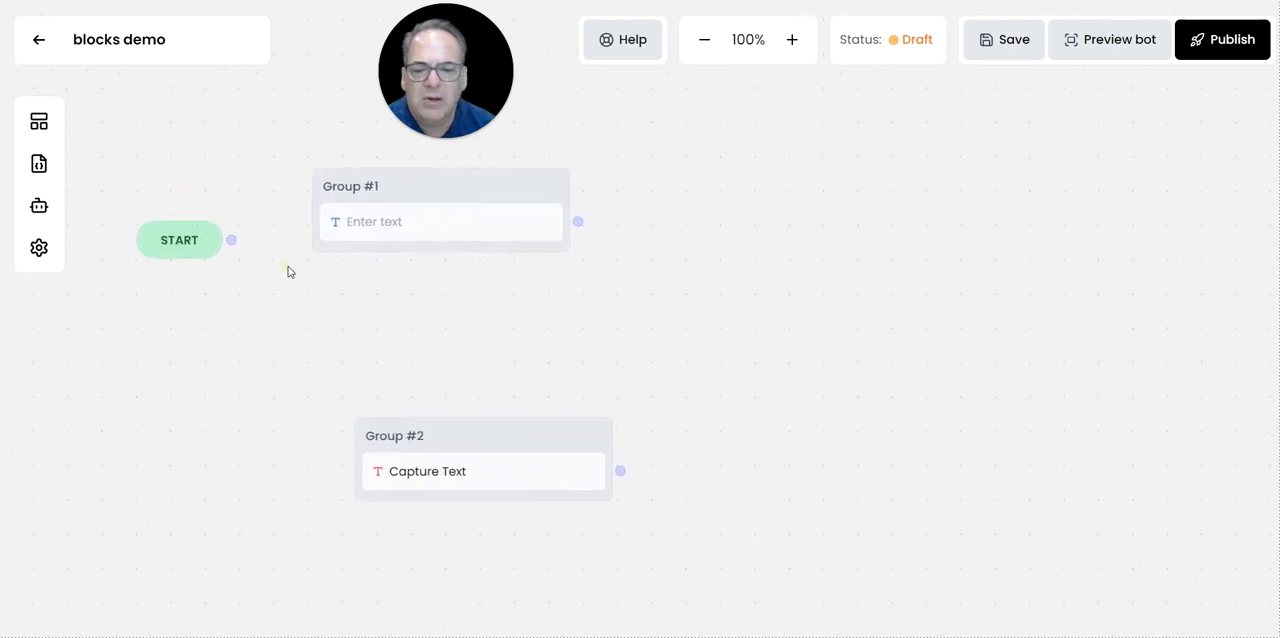
Set the Group #1 message to "Hello, I am a chatbot. What is your name?".
{"action": "left_click", "coordinate": [412, 231]}
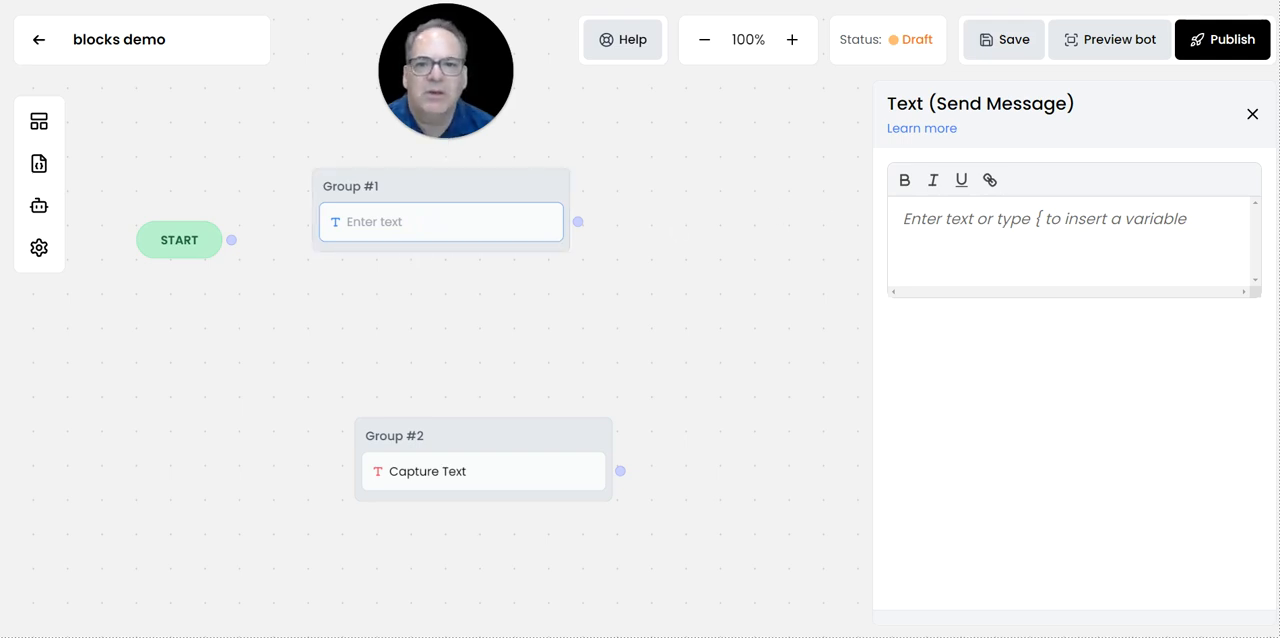
{"action": "left_click", "coordinate": [39, 124]}
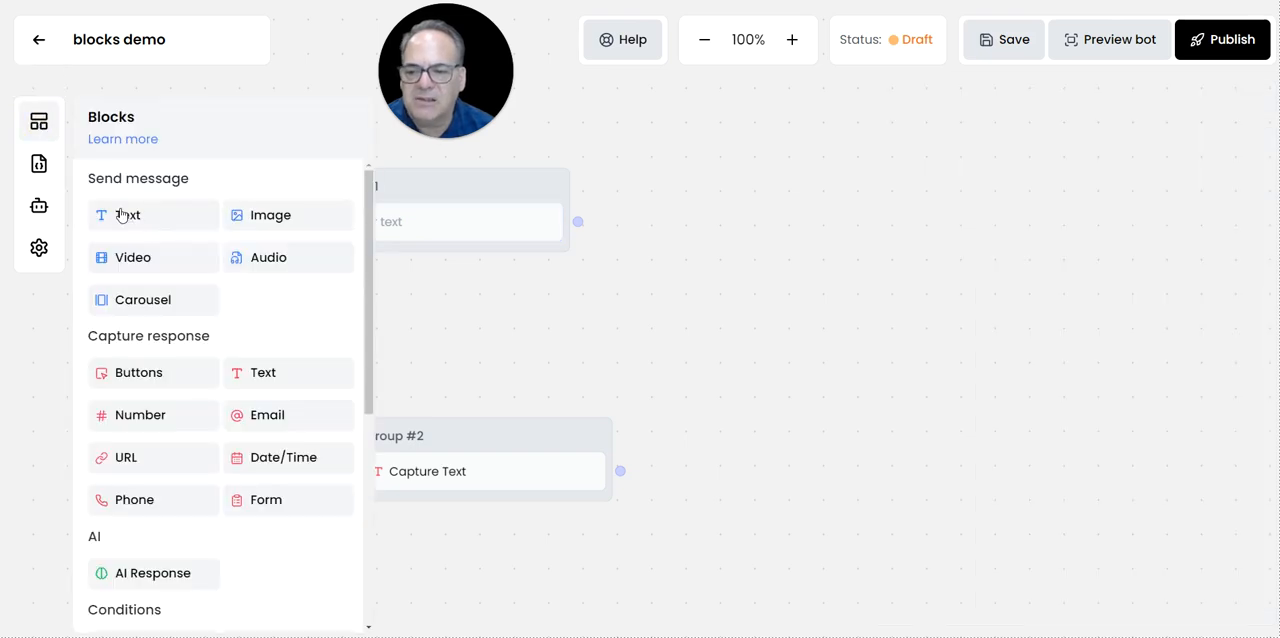
{"action": "left_click_drag", "start_coordinate": [126, 214], "coordinate": [190, 224]}
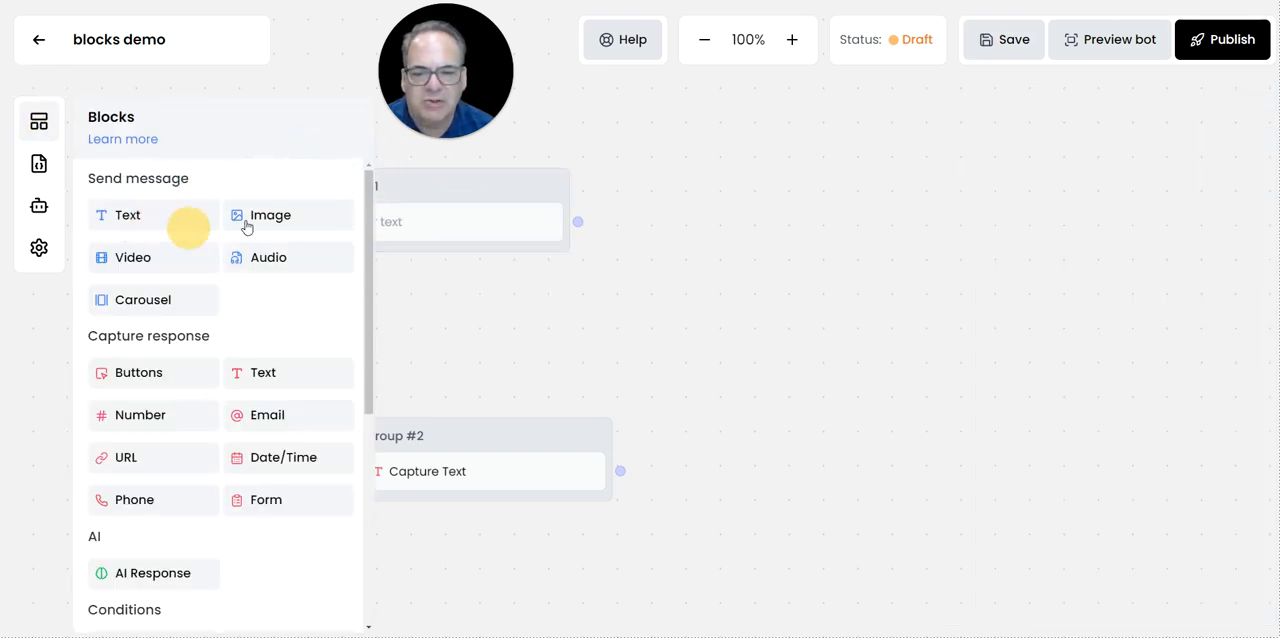
{"action": "left_click", "coordinate": [449, 235]}
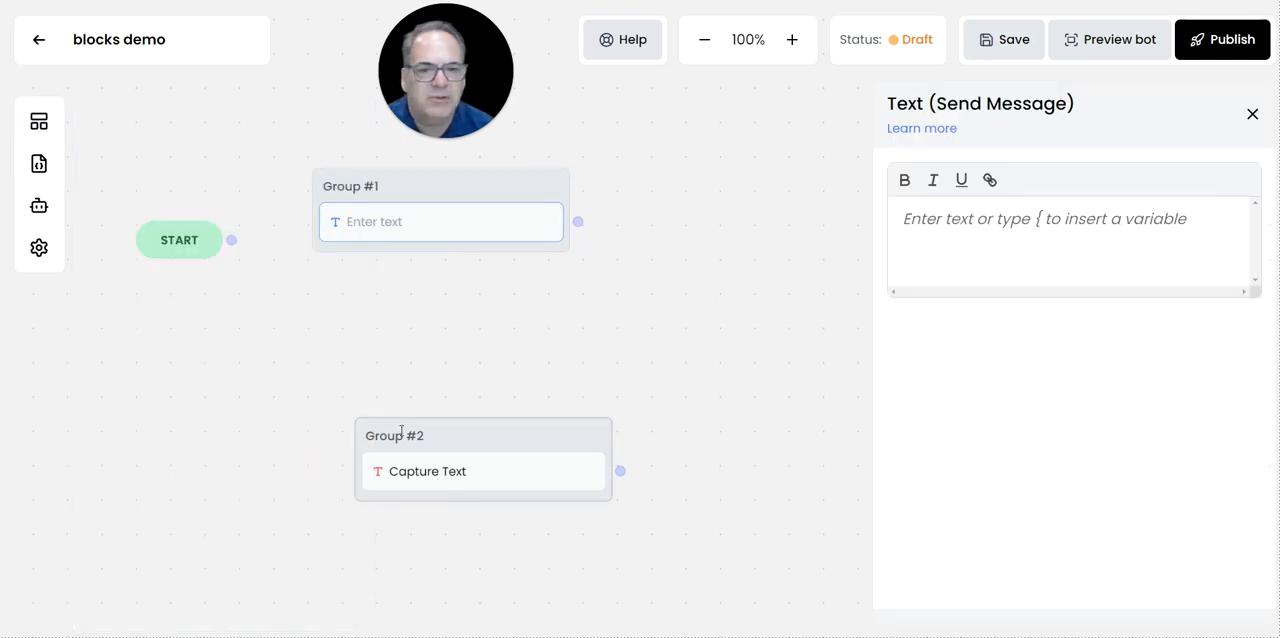
{"action": "left_click", "coordinate": [390, 232]}
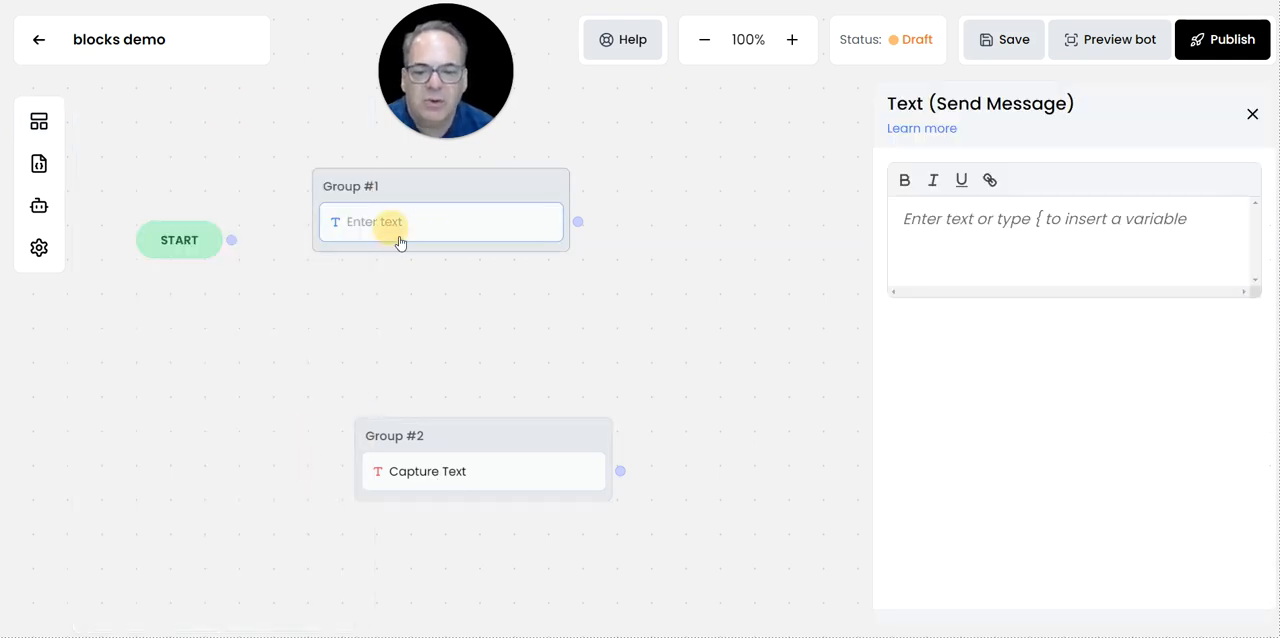
{"action": "left_click", "coordinate": [984, 219]}
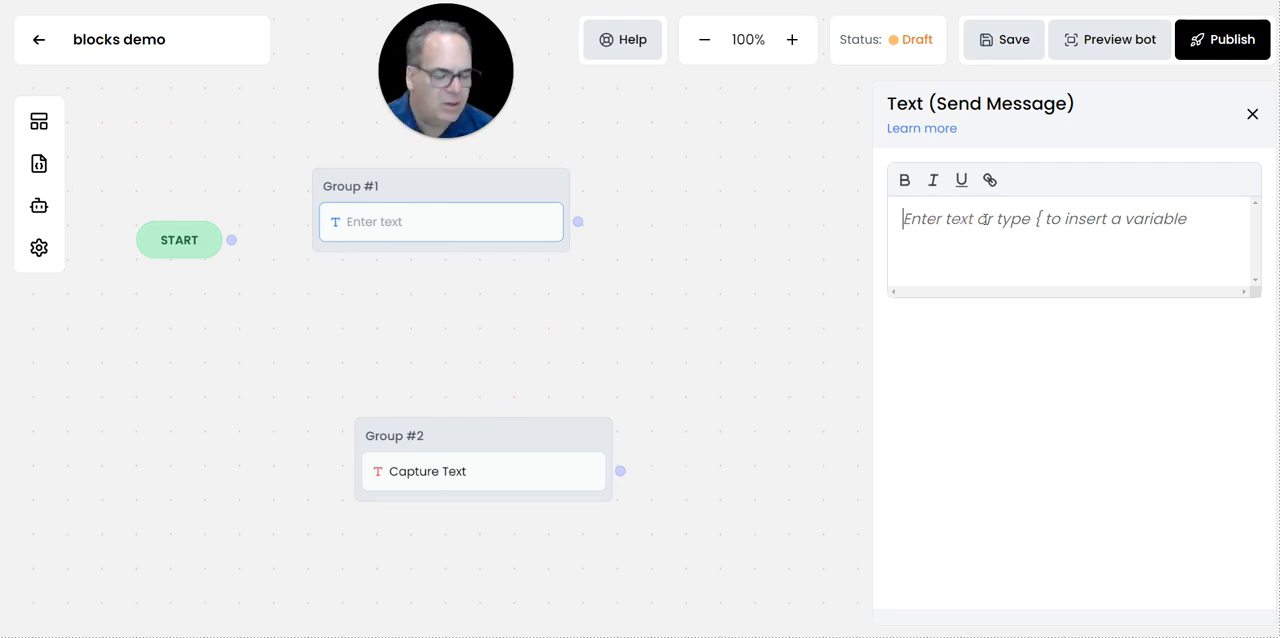
{"action": "type", "text": "Hello, I am a chatbot.  What is your name?"}
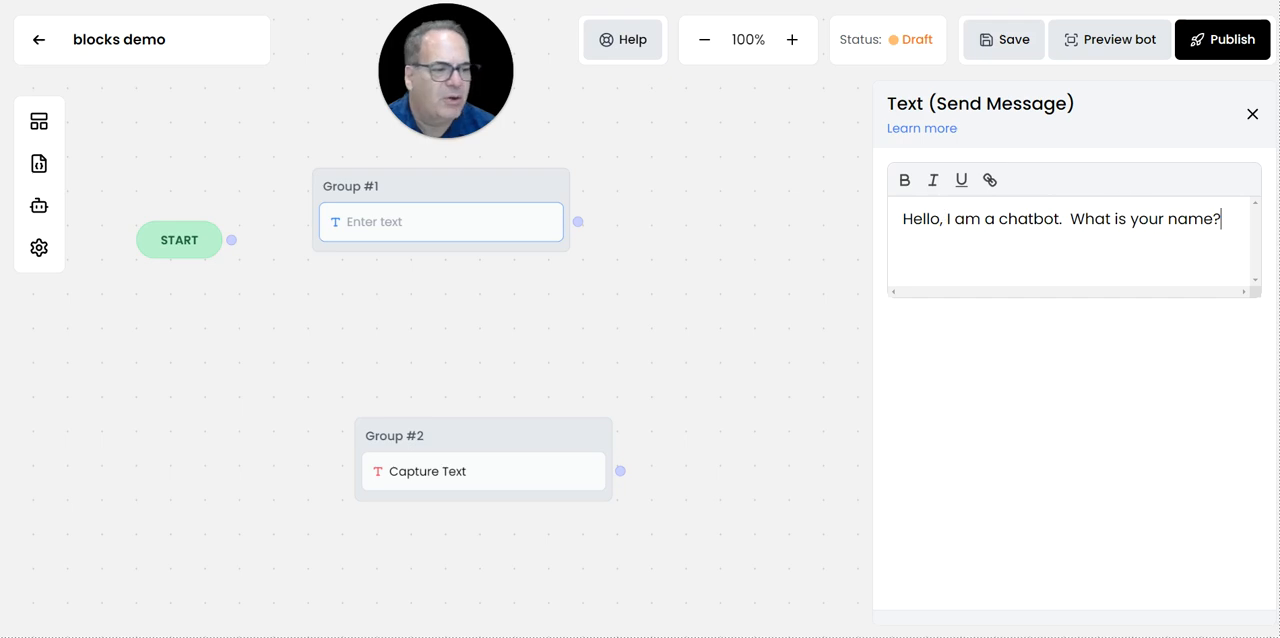
{"action": "left_click", "coordinate": [1252, 116]}
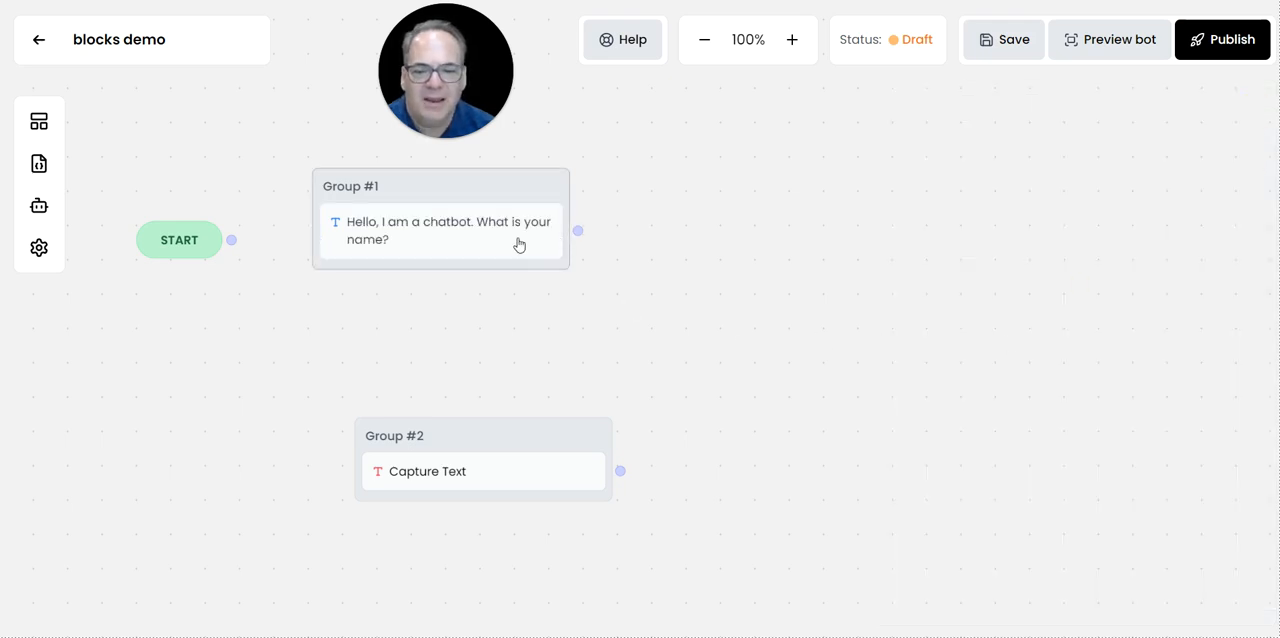
Move Group #2 directly beneath Group #1 and store its captured text answer in the contact_name variable.
{"action": "left_click_drag", "start_coordinate": [471, 428], "coordinate": [434, 335]}
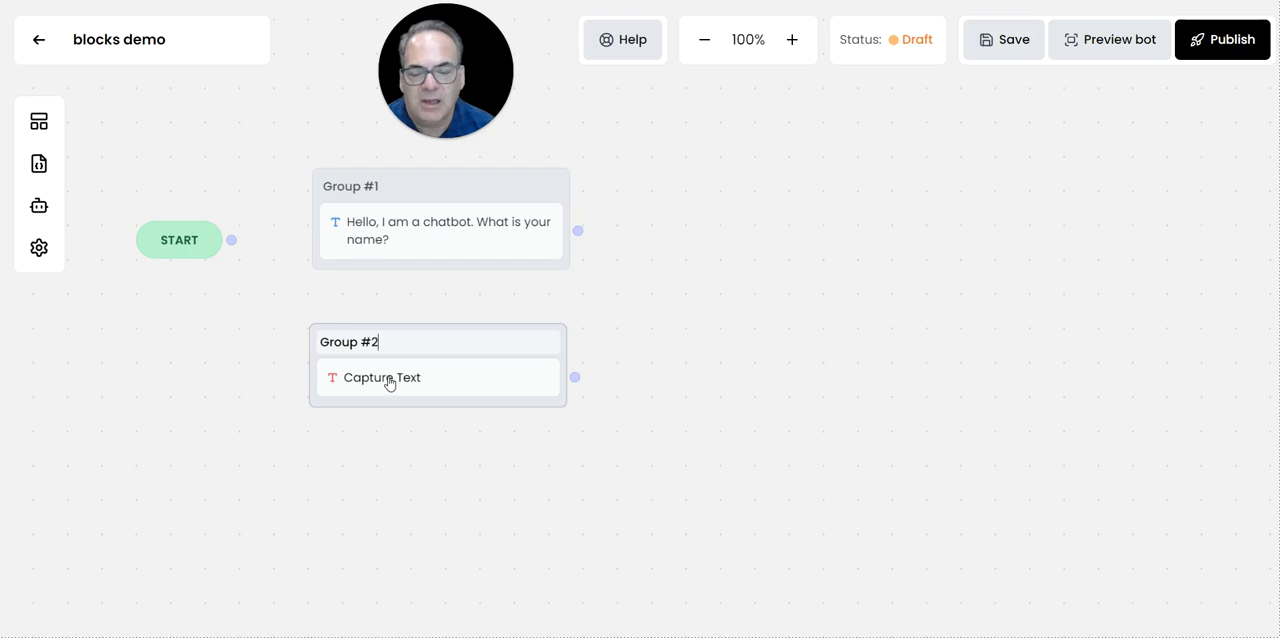
{"action": "left_click", "coordinate": [403, 380]}
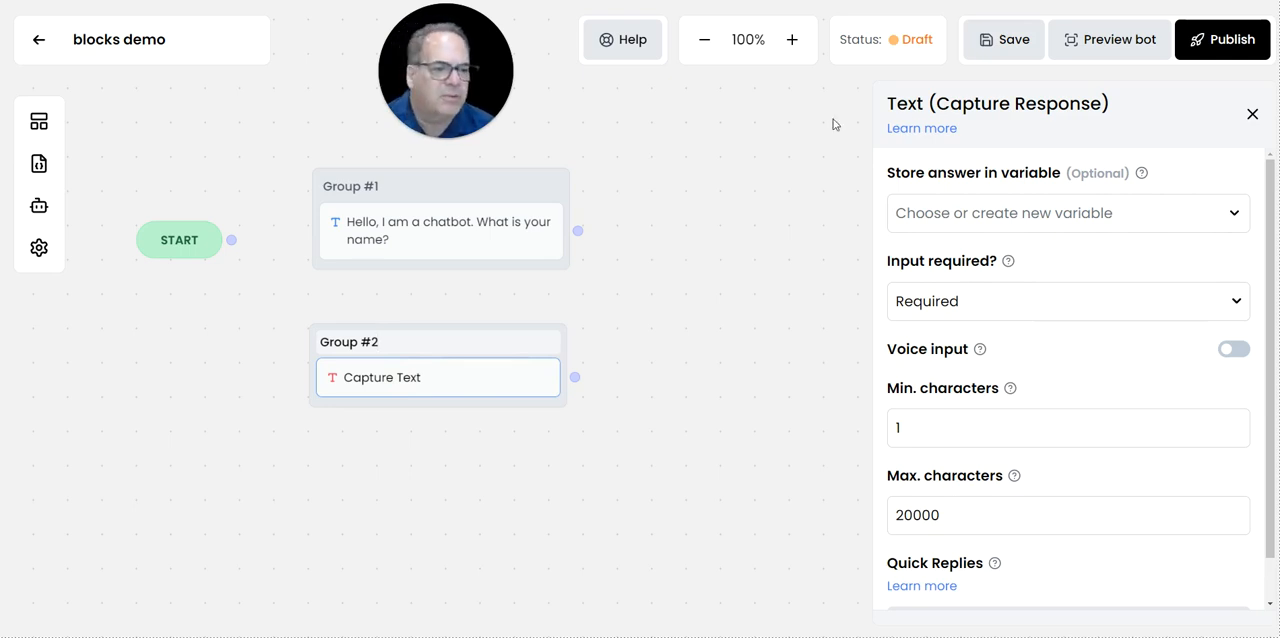
{"action": "left_click", "coordinate": [941, 223]}
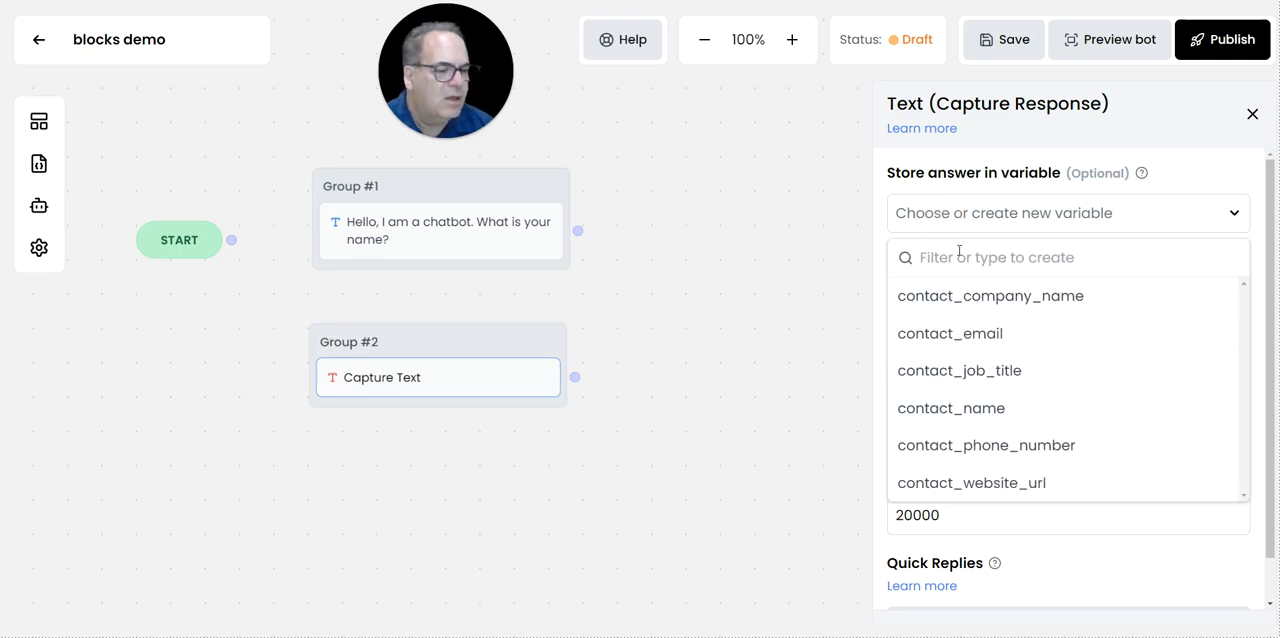
{"action": "left_click", "coordinate": [1022, 217]}
{"action": "left_click_drag", "start_coordinate": [993, 217], "coordinate": [981, 217]}
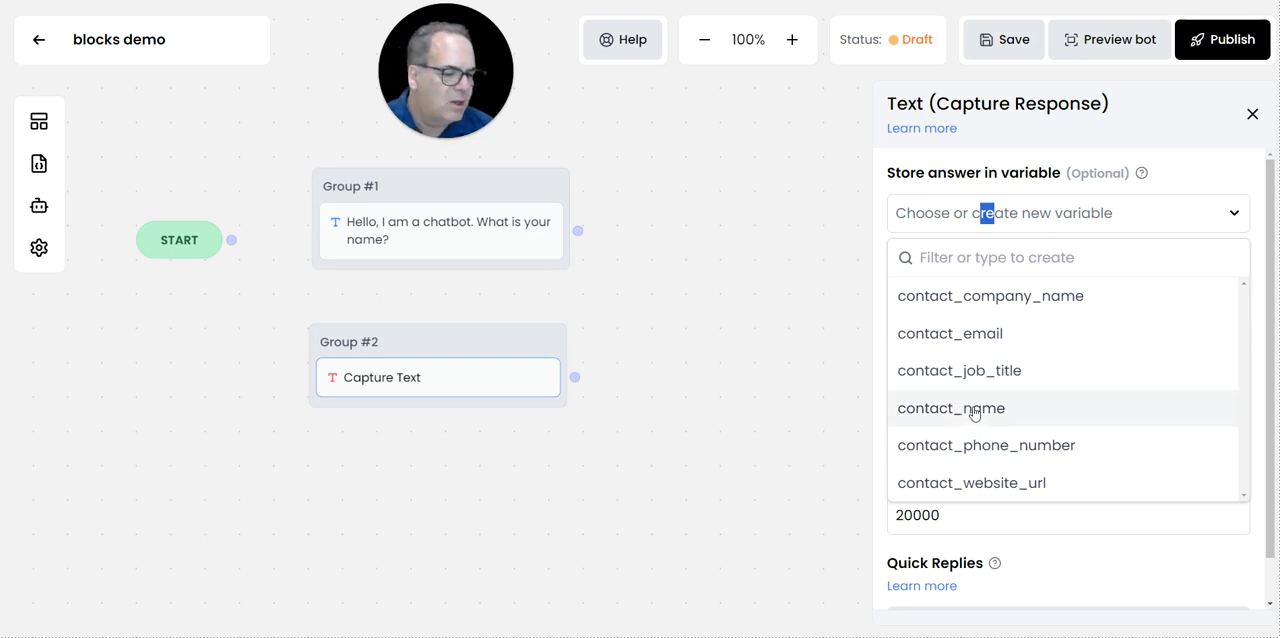
{"action": "left_click", "coordinate": [974, 411]}
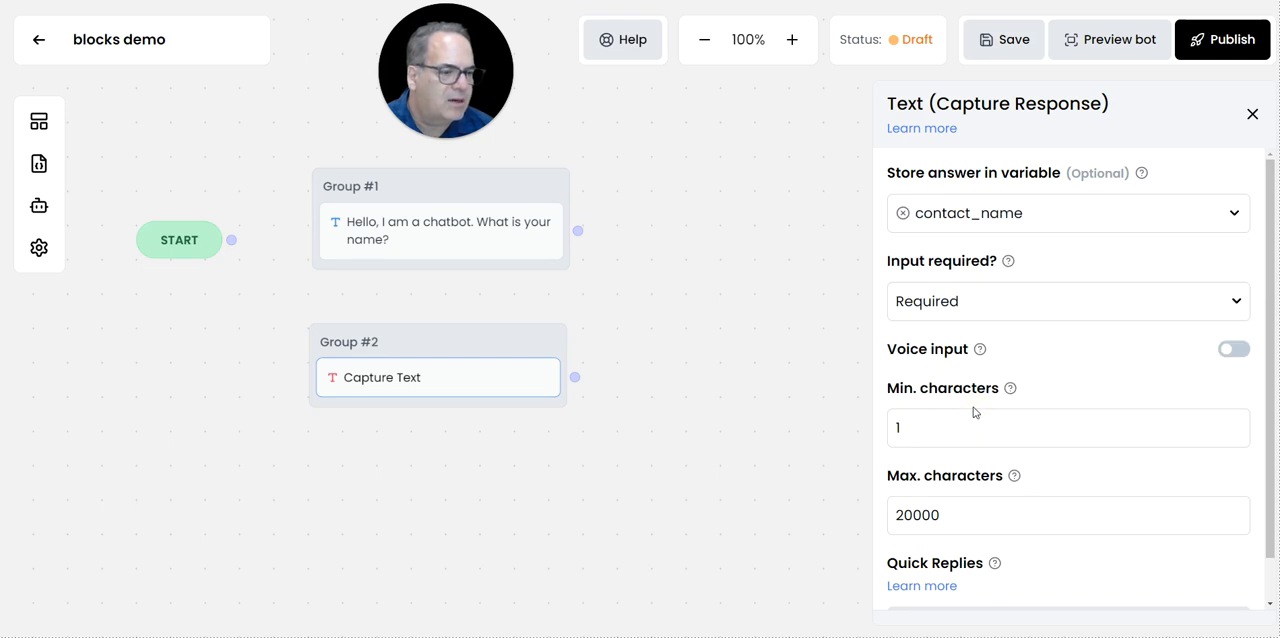
{"action": "left_click", "coordinate": [1252, 114]}
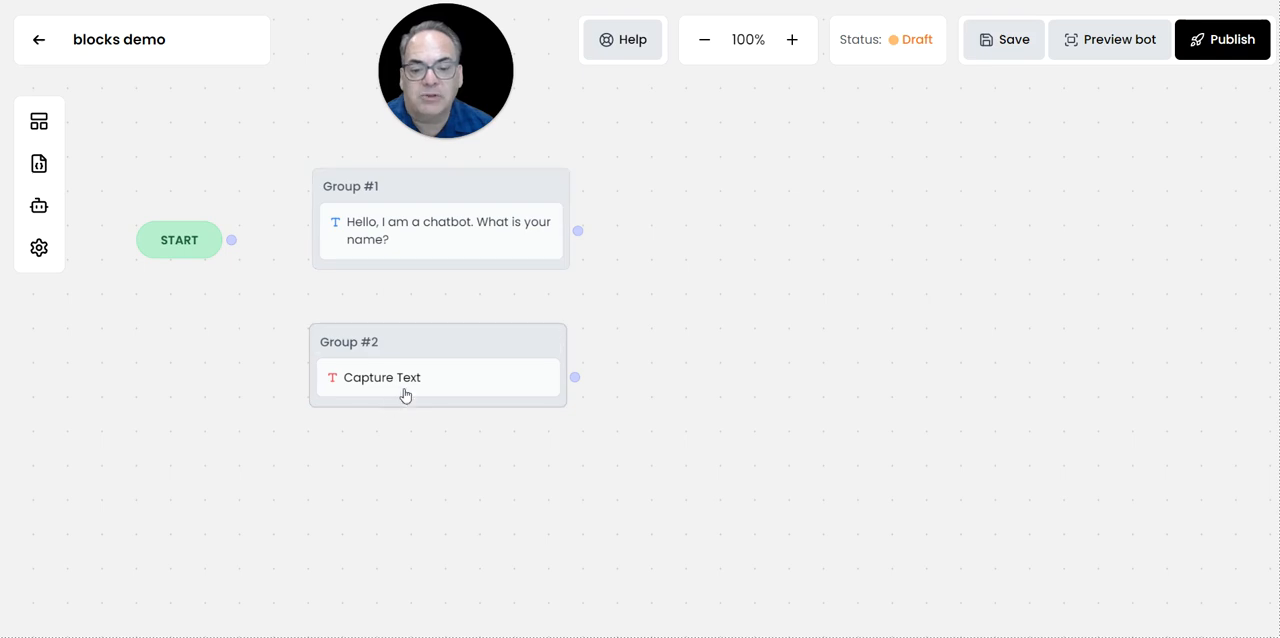
Add a Send message Text block reading "Hello {contact_name}! What is your question?" and align it beneath Group #2.
{"action": "left_click", "coordinate": [40, 122]}
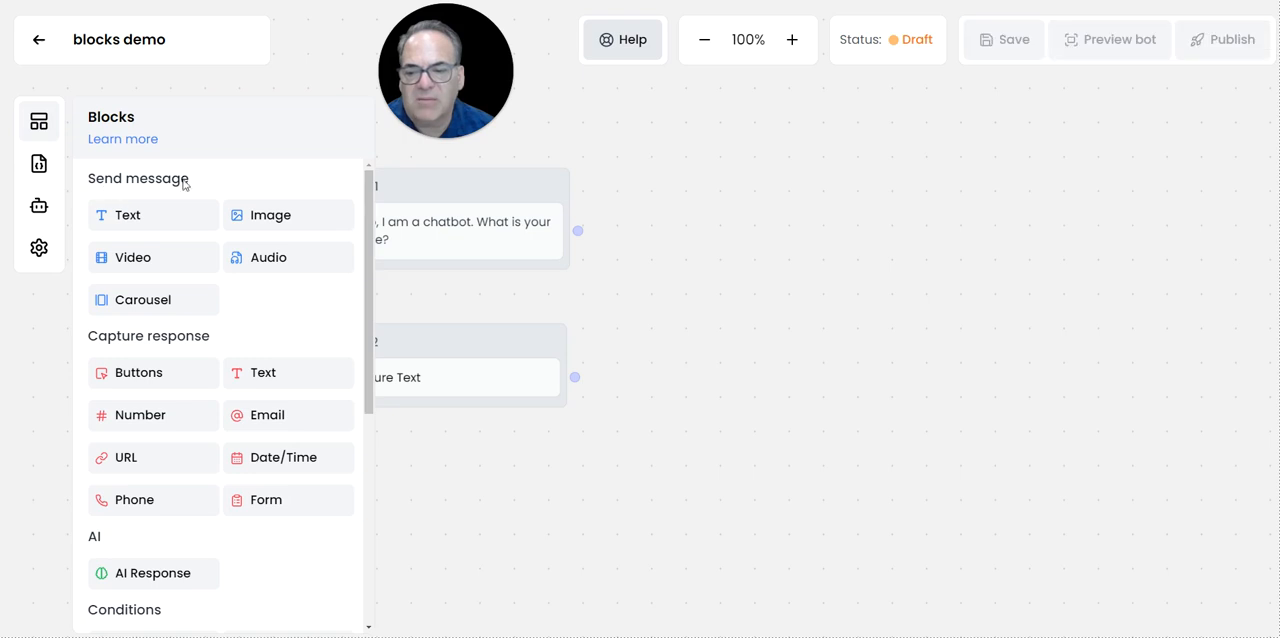
{"action": "left_click_drag", "start_coordinate": [127, 215], "coordinate": [434, 474]}
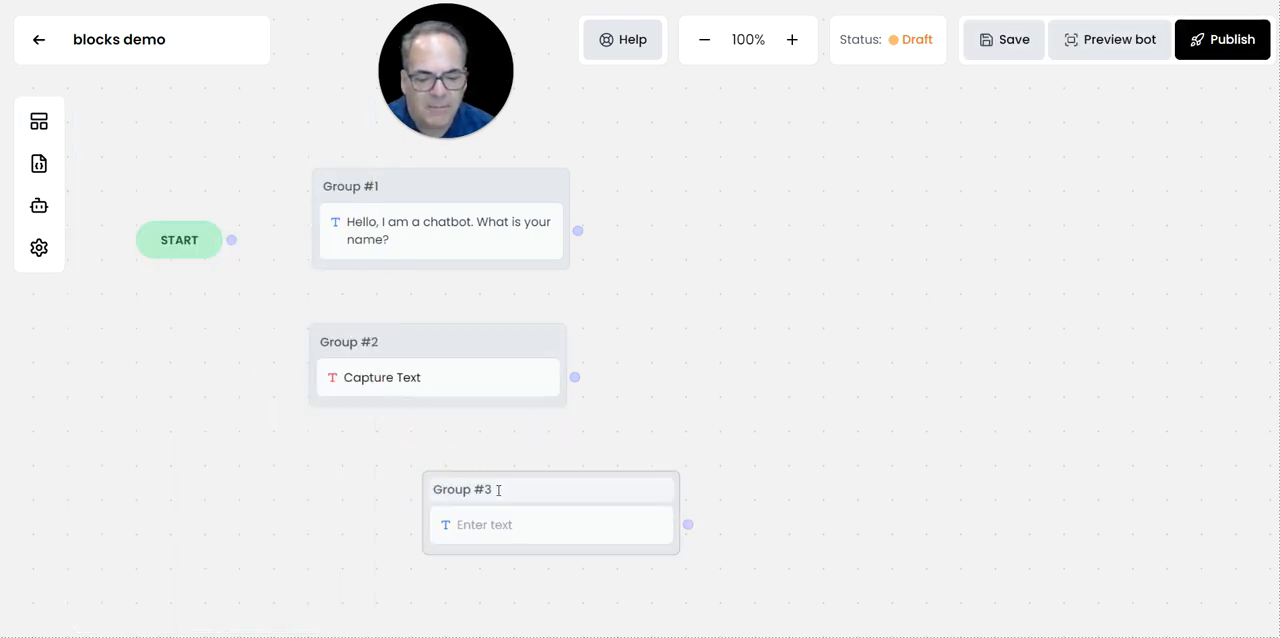
{"action": "left_click", "coordinate": [503, 528]}
{"action": "left_click", "coordinate": [941, 220]}
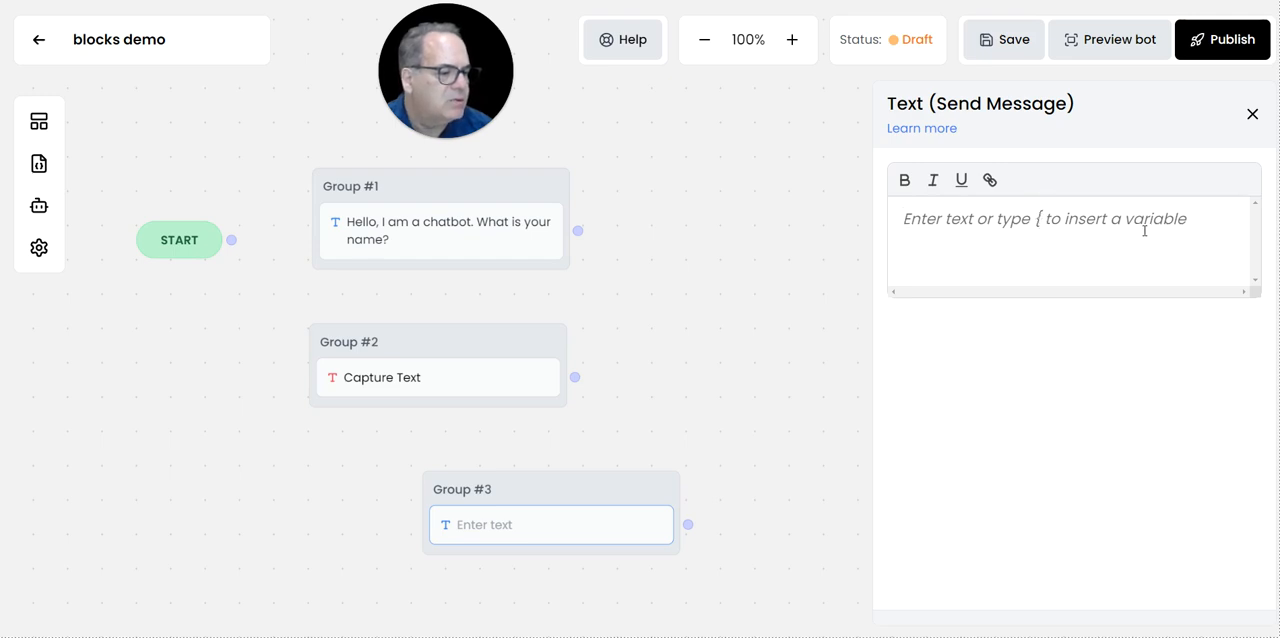
{"action": "type", "text": "H"}
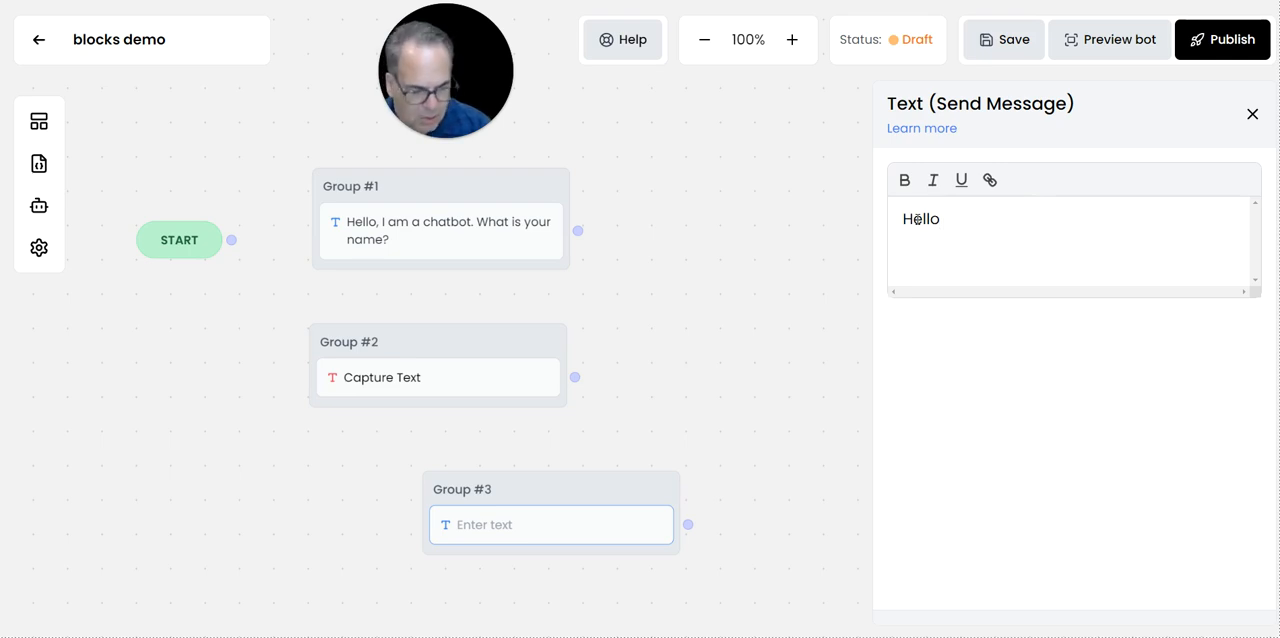
{"action": "type", "text": "ello "}
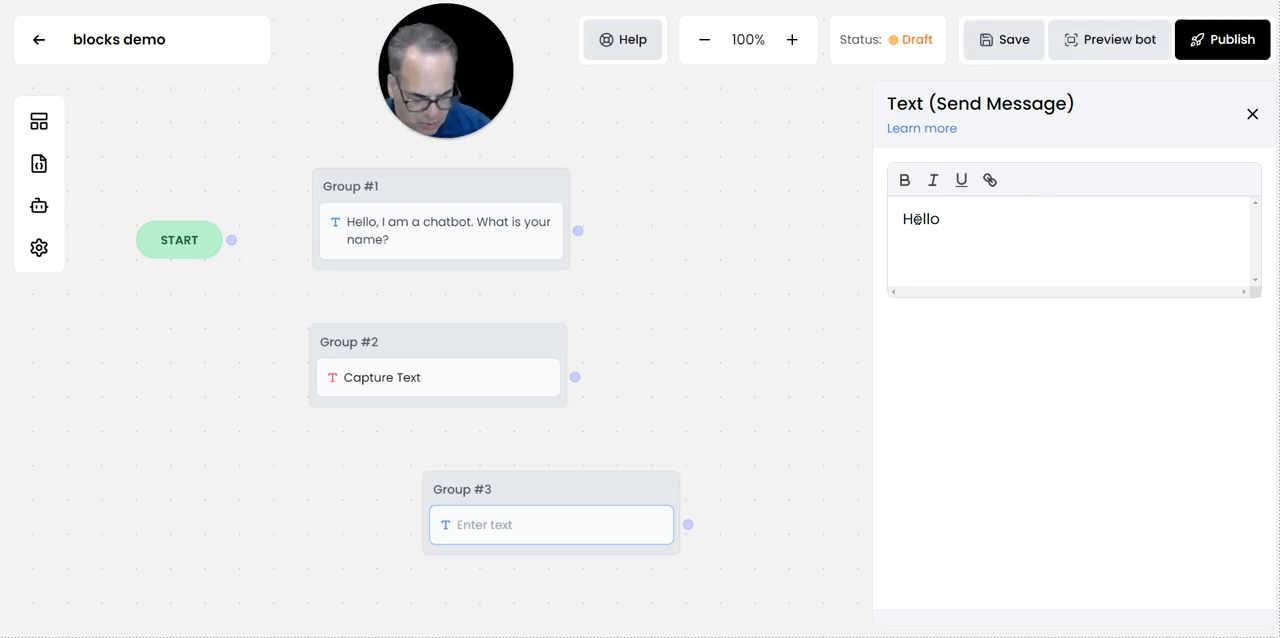
{"action": "type", "text": "{"}
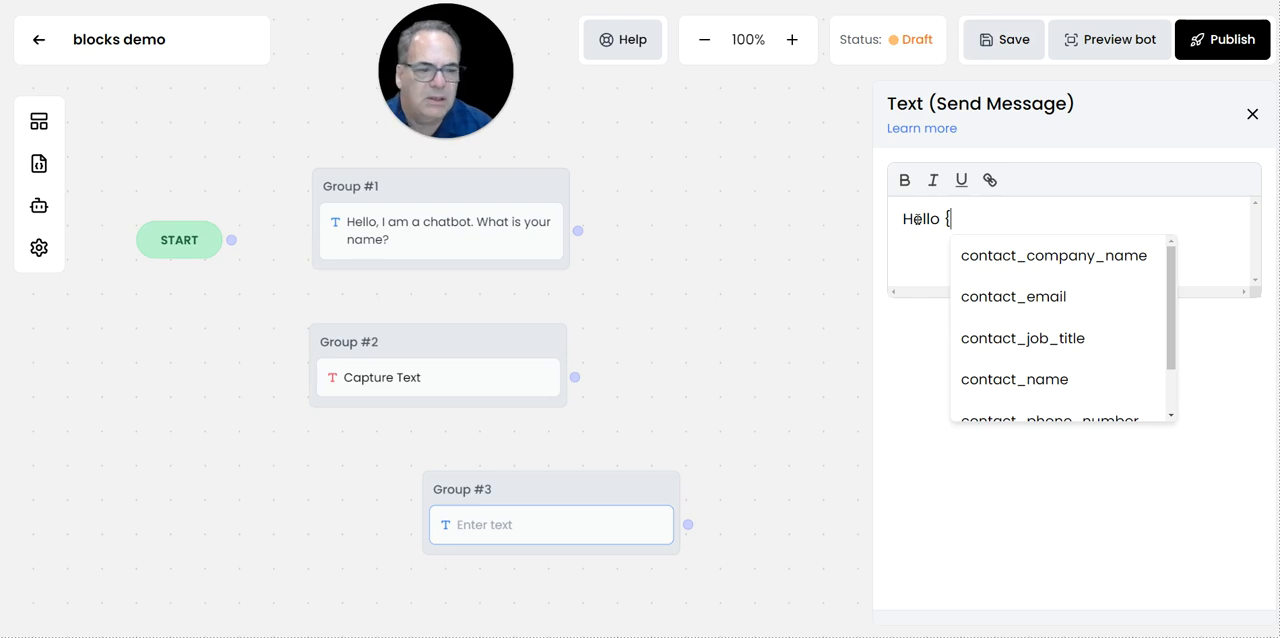
{"action": "left_click", "coordinate": [1016, 380]}
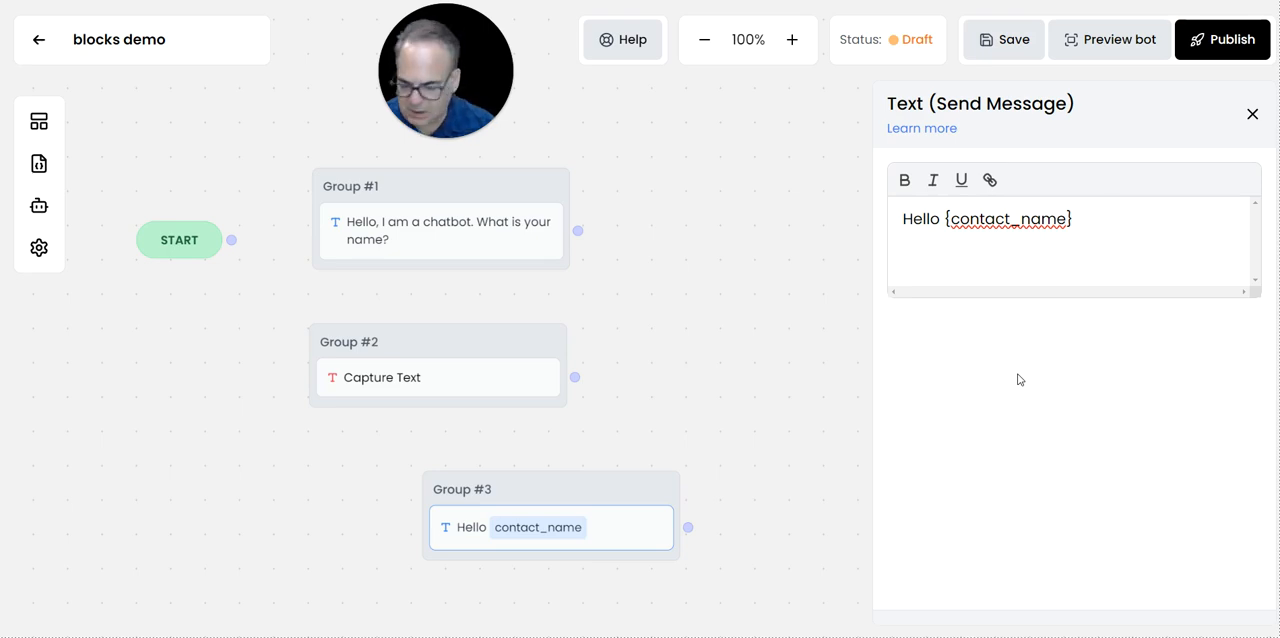
{"action": "type", "text": "What is your question?"}
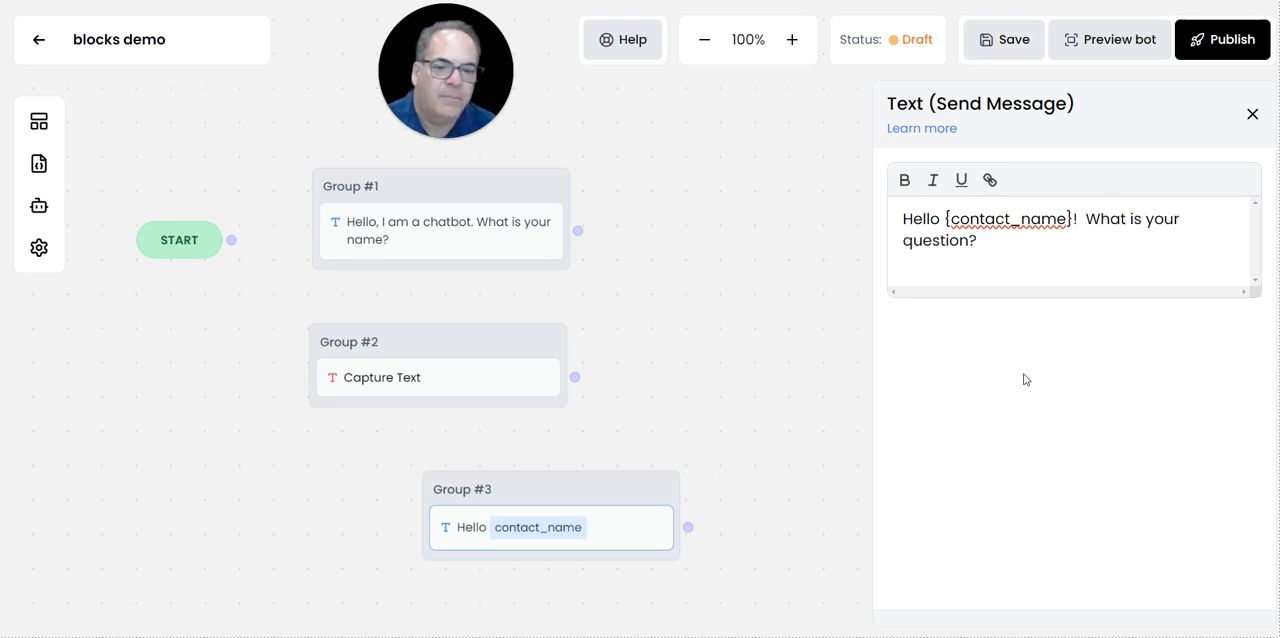
{"action": "left_click", "coordinate": [1252, 114]}
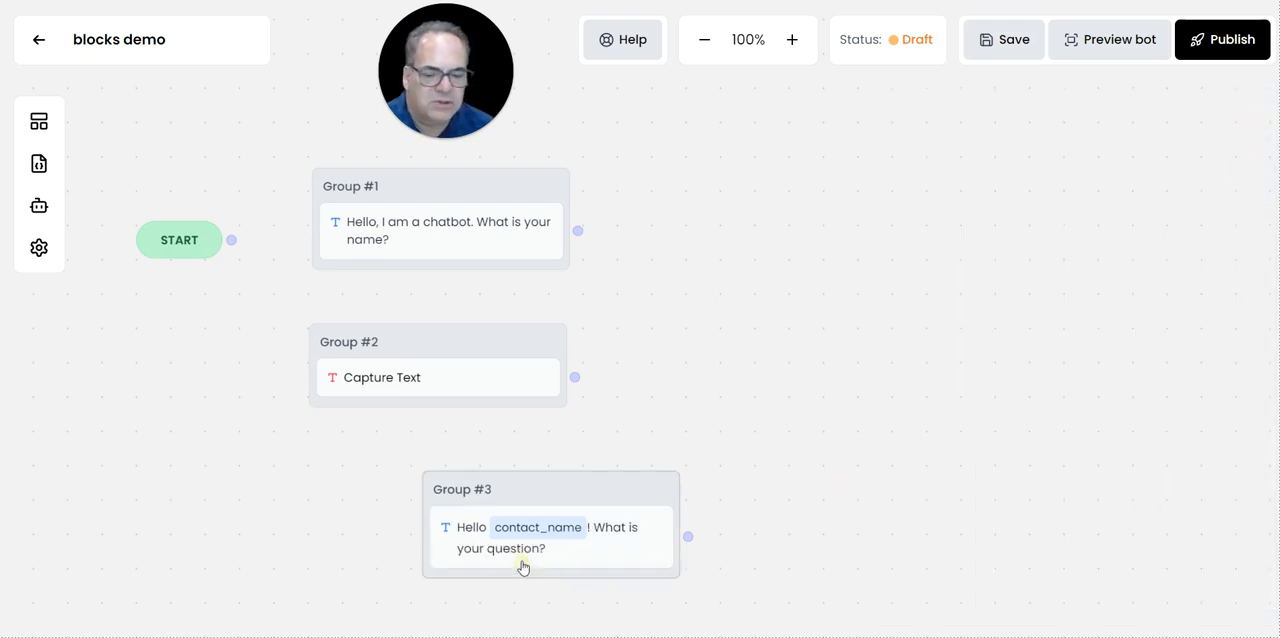
{"action": "left_click_drag", "start_coordinate": [560, 478], "coordinate": [442, 455]}
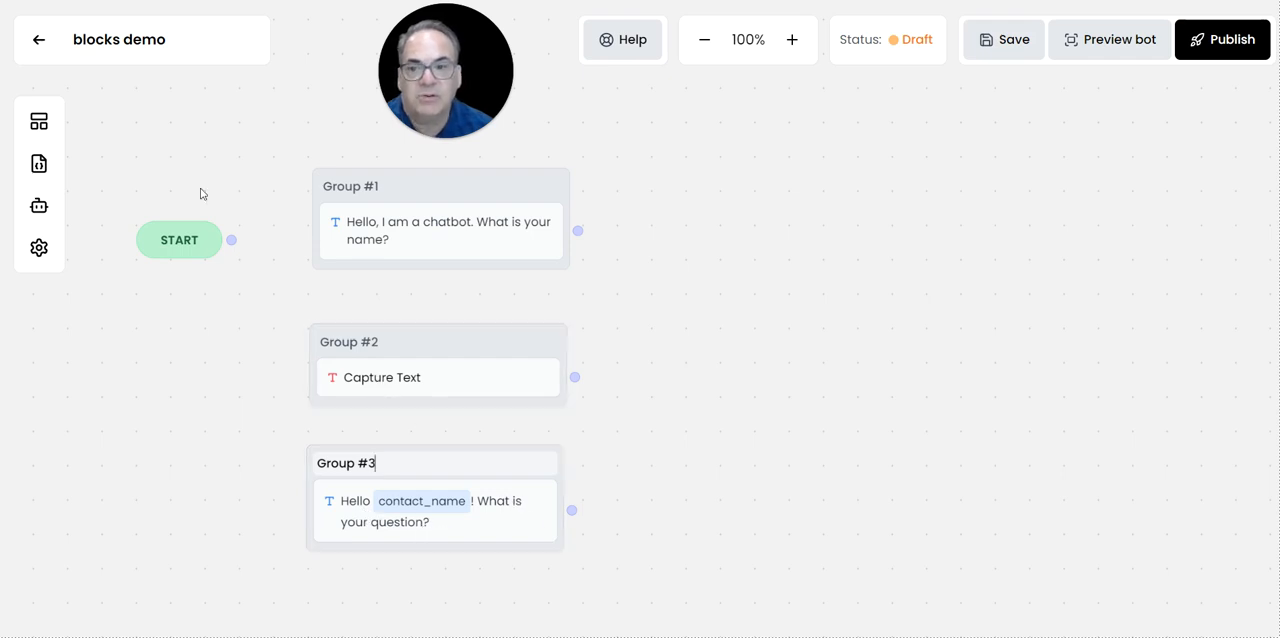
Add another Capture response Text block as a separate group to the right of Group #2.
{"action": "left_click", "coordinate": [38, 128]}
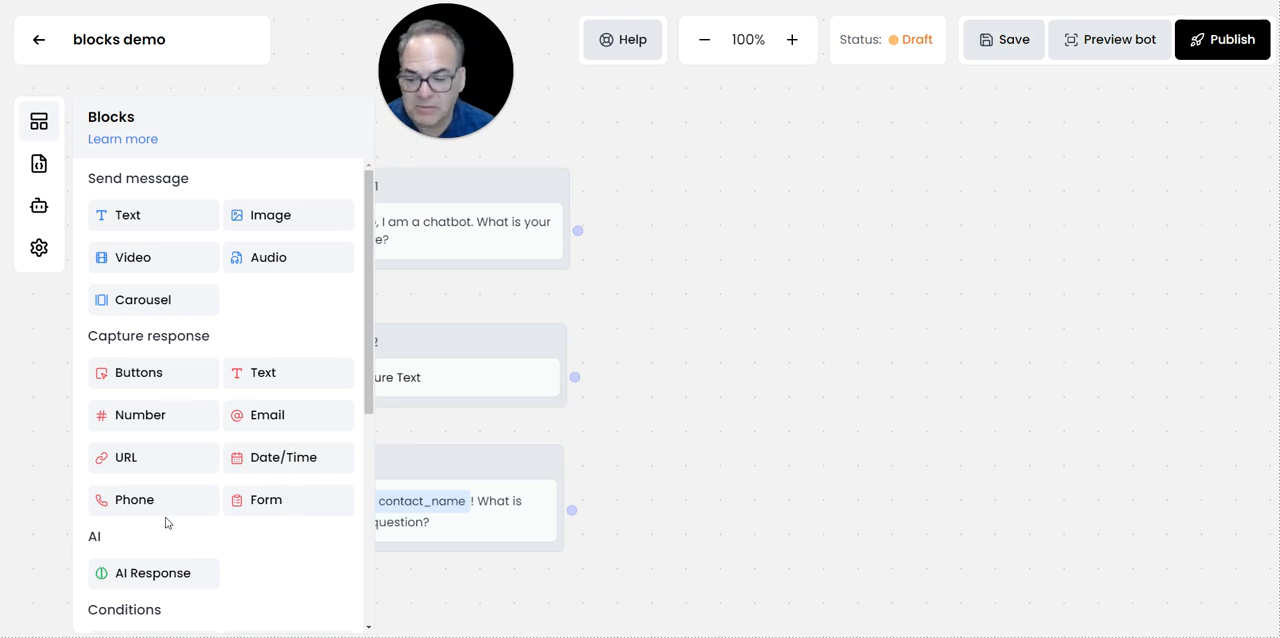
{"action": "left_click_drag", "start_coordinate": [268, 383], "coordinate": [700, 330]}
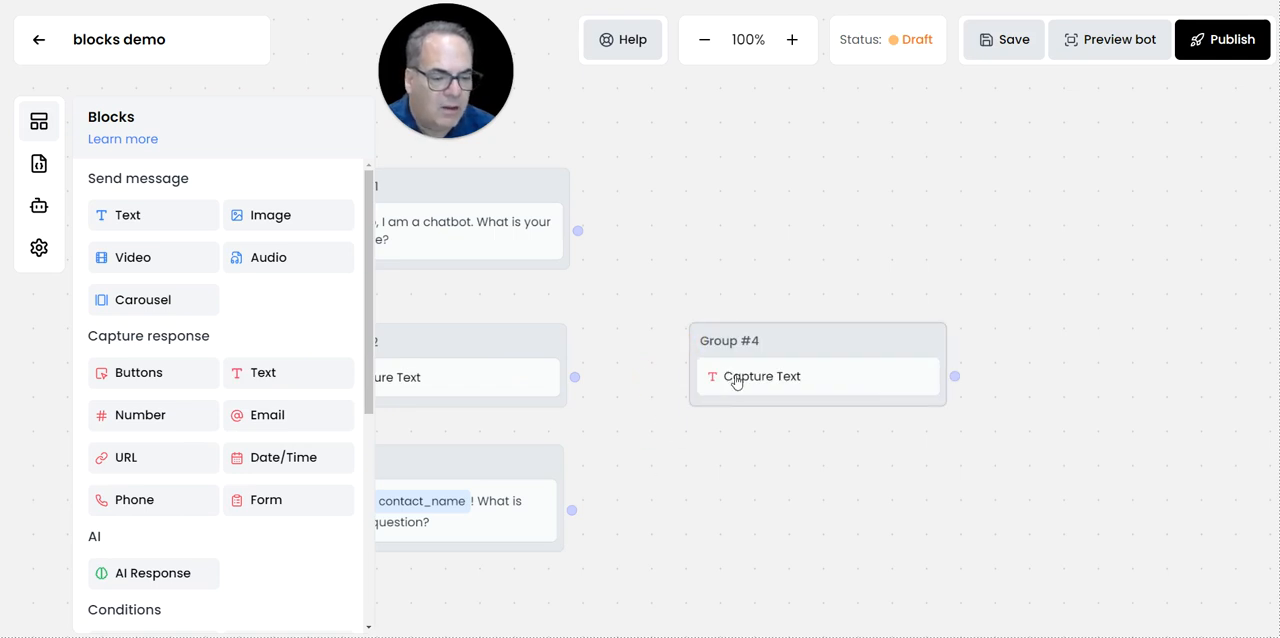
{"action": "left_click", "coordinate": [648, 507]}
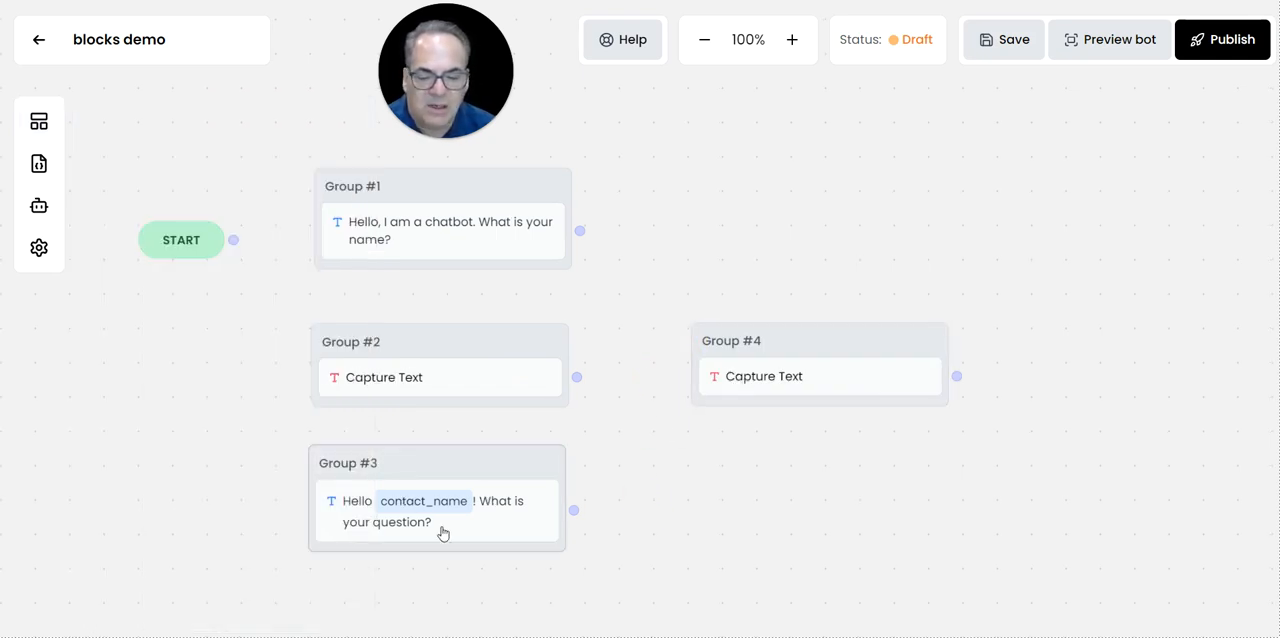
Move Group #4 closer to Group #2 and store its captured text answer in a new variable named question.
{"action": "left_click", "coordinate": [756, 386]}
{"action": "left_click_drag", "start_coordinate": [811, 331], "coordinate": [723, 347]}
{"action": "left_click", "coordinate": [720, 354]}
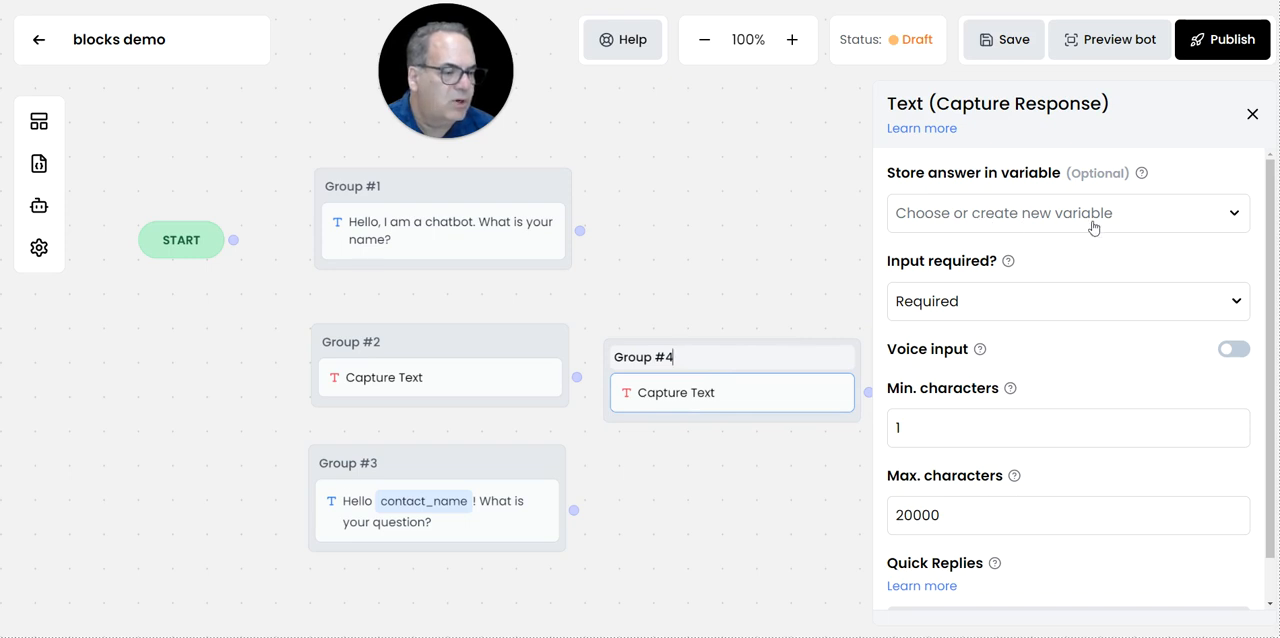
{"action": "left_click", "coordinate": [978, 215]}
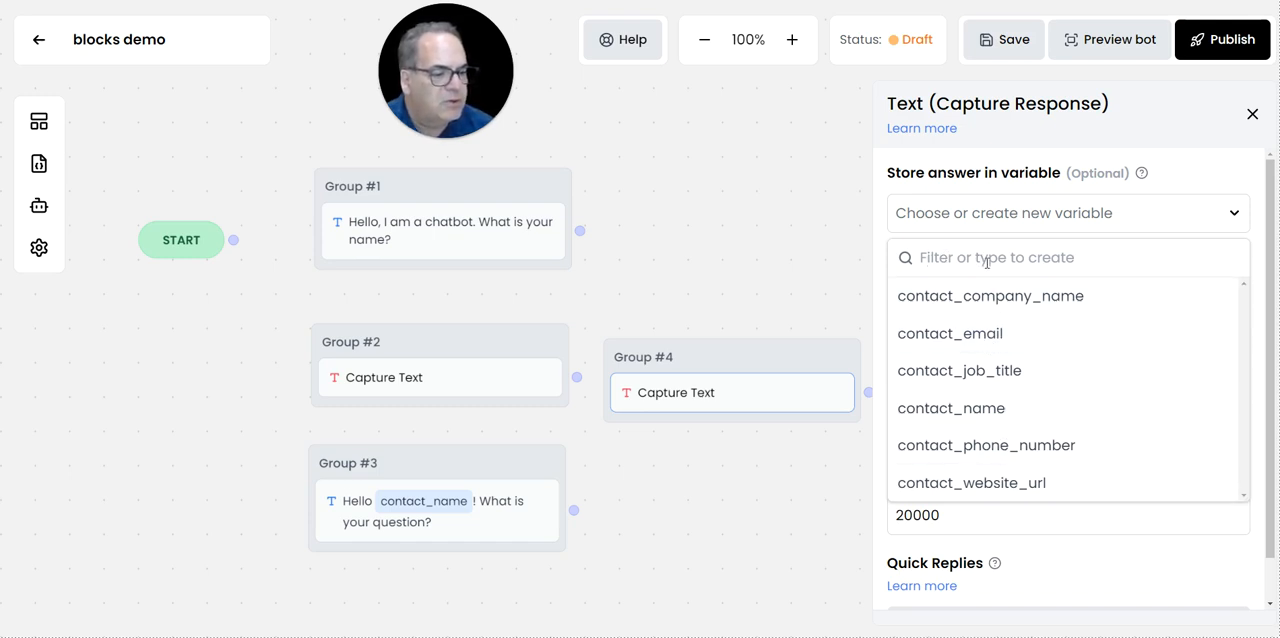
{"action": "left_click", "coordinate": [936, 259]}
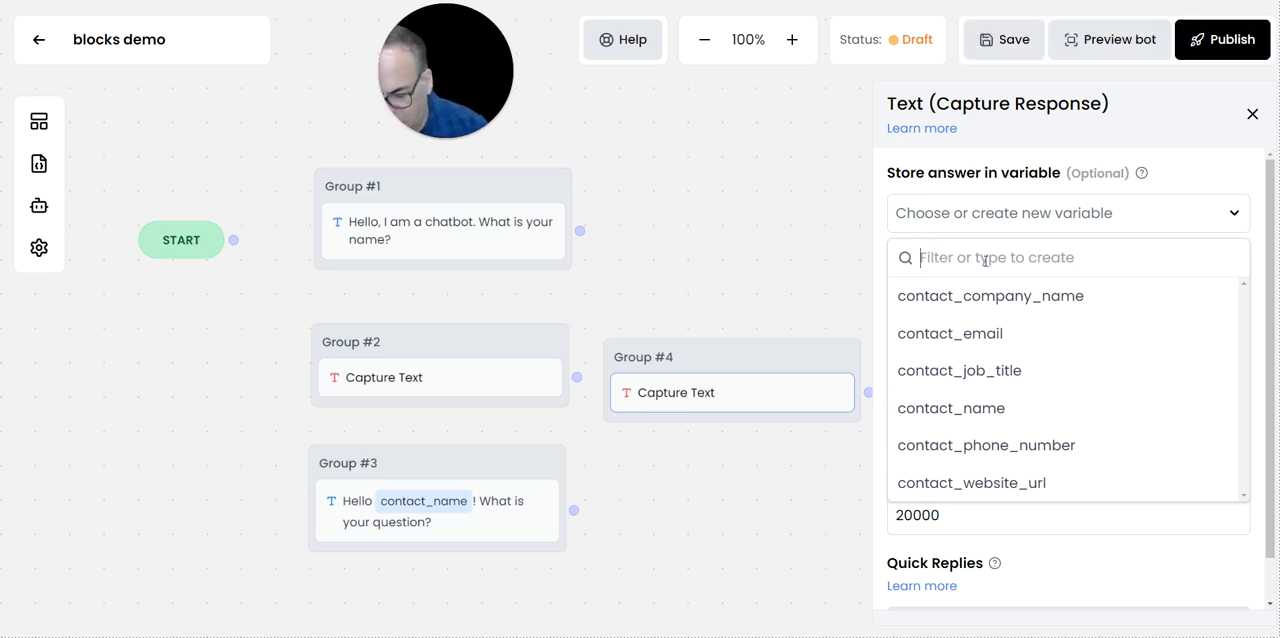
{"action": "type", "text": "questions"}
{"action": "key", "text": "BackSpace"}
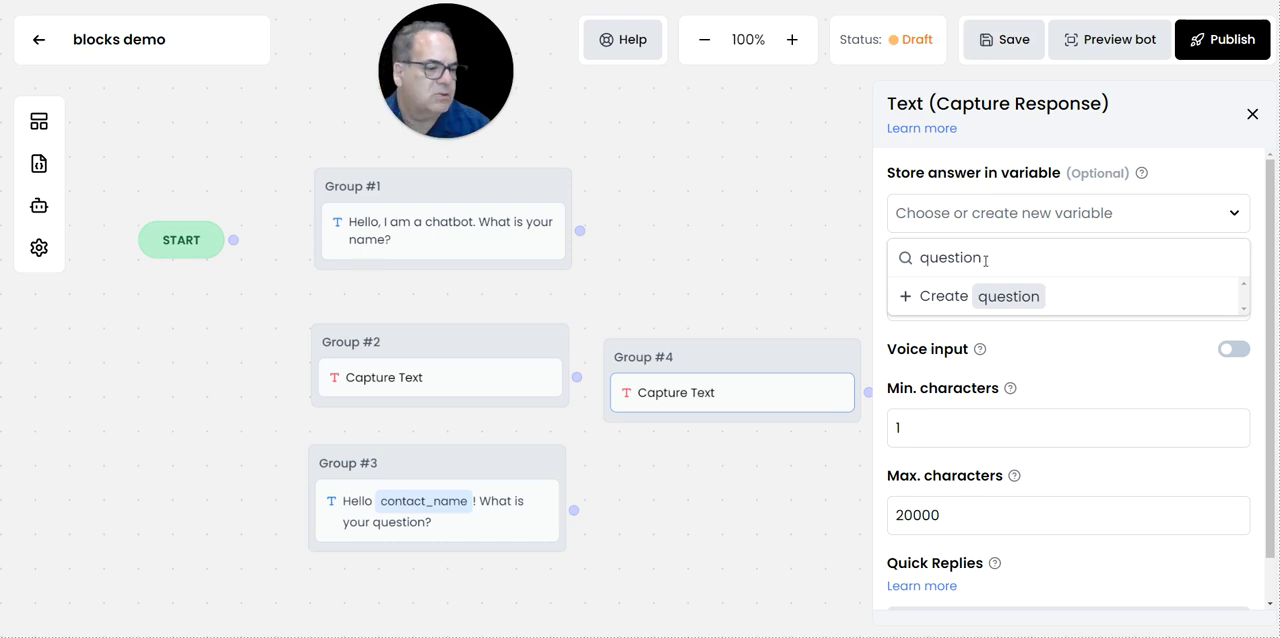
{"action": "left_click", "coordinate": [905, 297]}
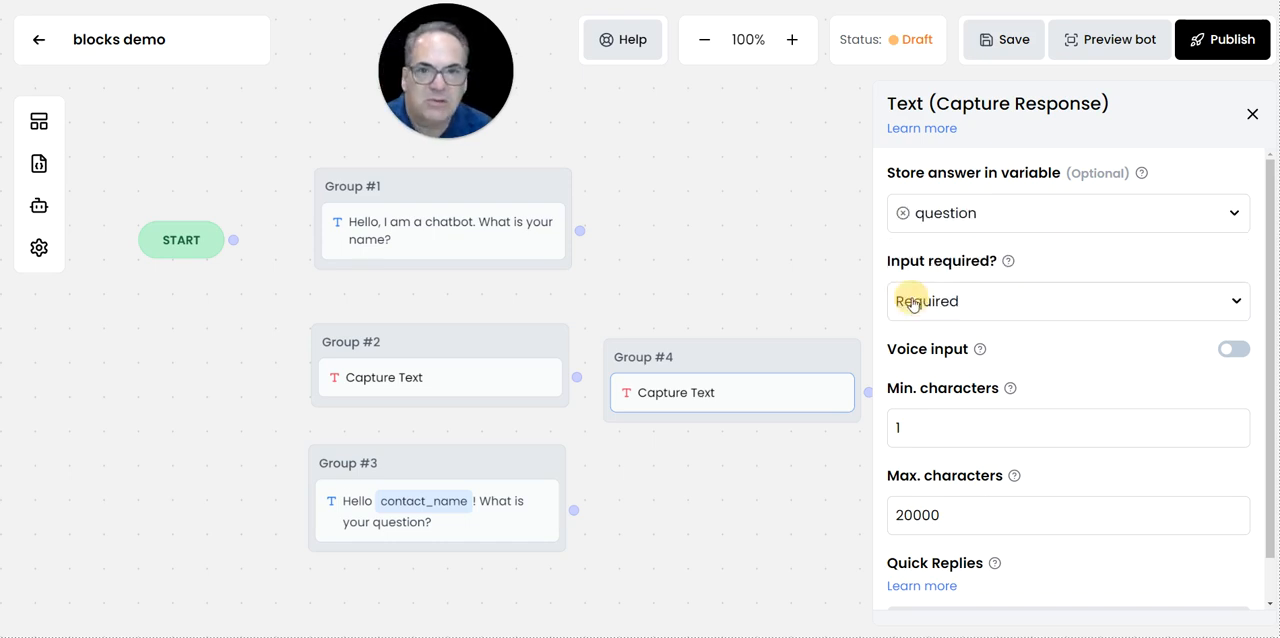
{"action": "left_click", "coordinate": [1252, 116]}
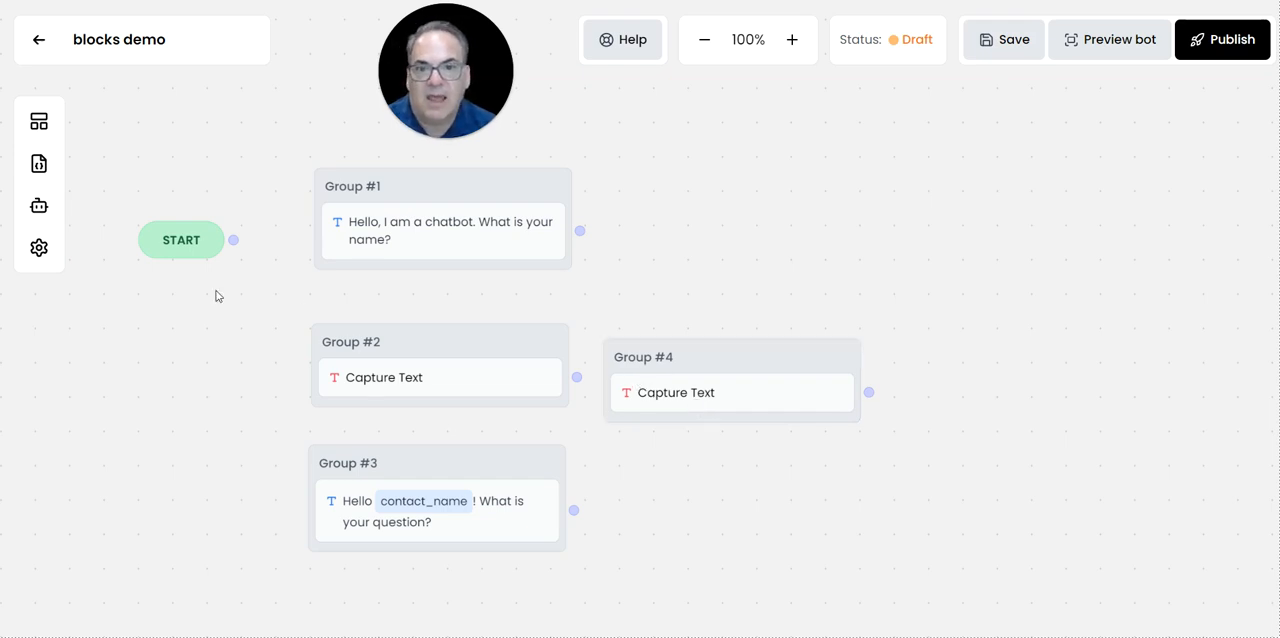
Add an AI Response block as a separate group below Group #4.
{"action": "left_click", "coordinate": [40, 124]}
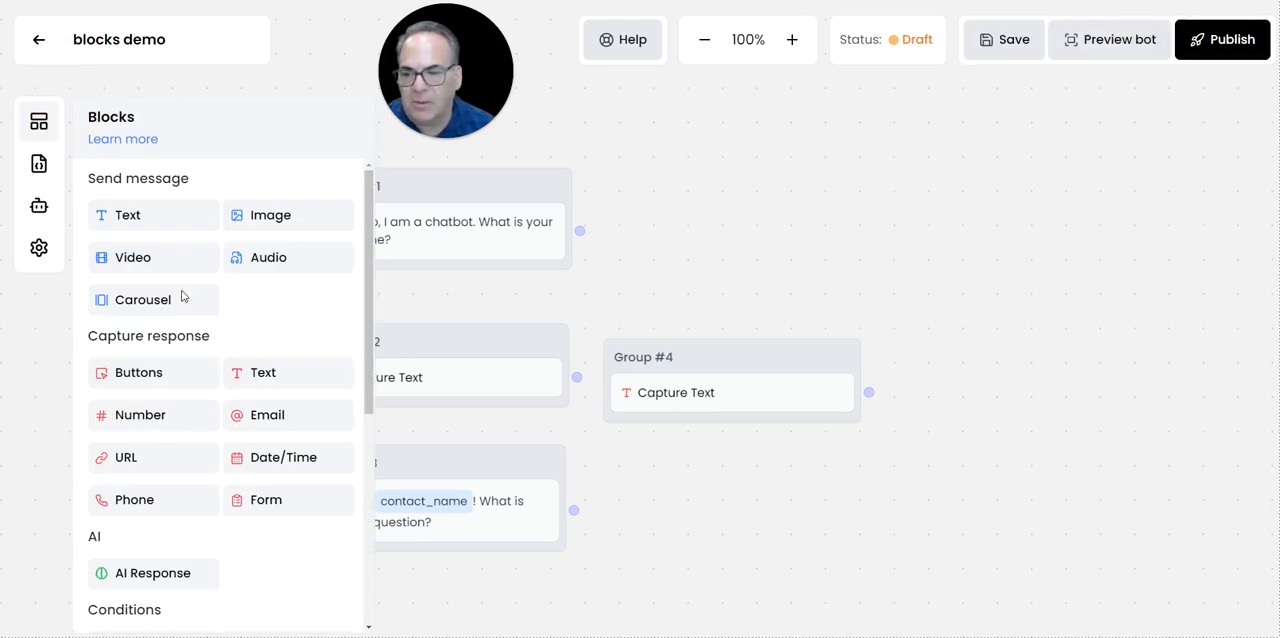
{"action": "scroll", "coordinate": [183, 386], "scroll_direction": "down", "scroll_amount": 3}
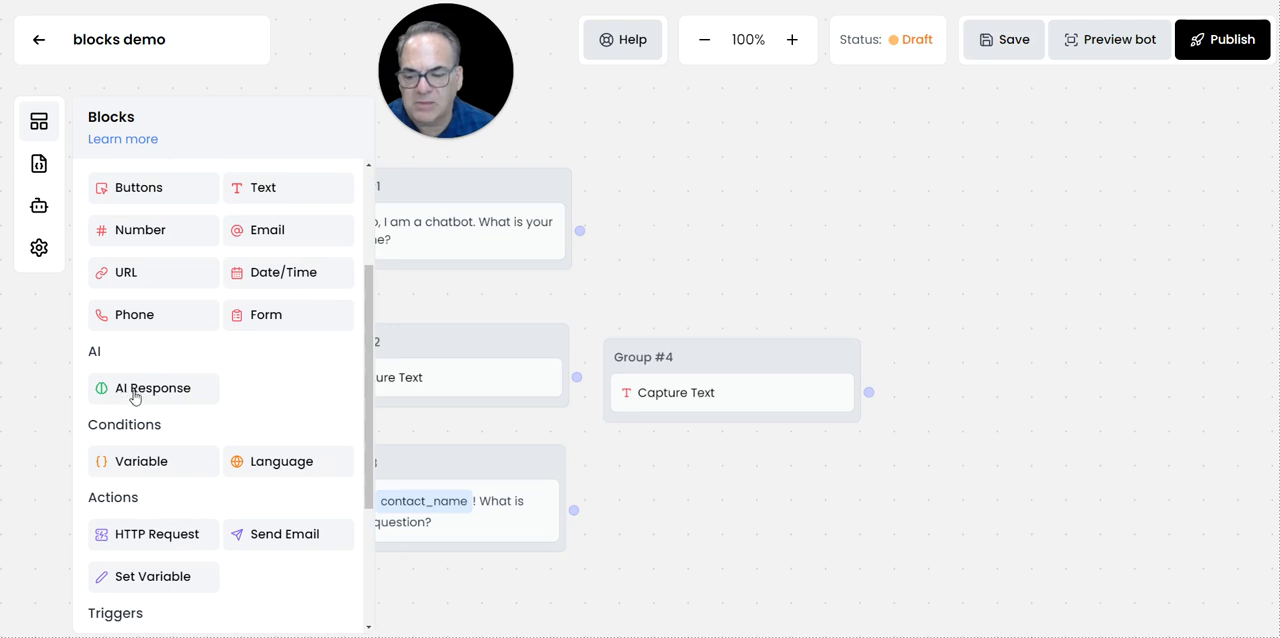
{"action": "left_click_drag", "start_coordinate": [125, 396], "coordinate": [663, 491]}
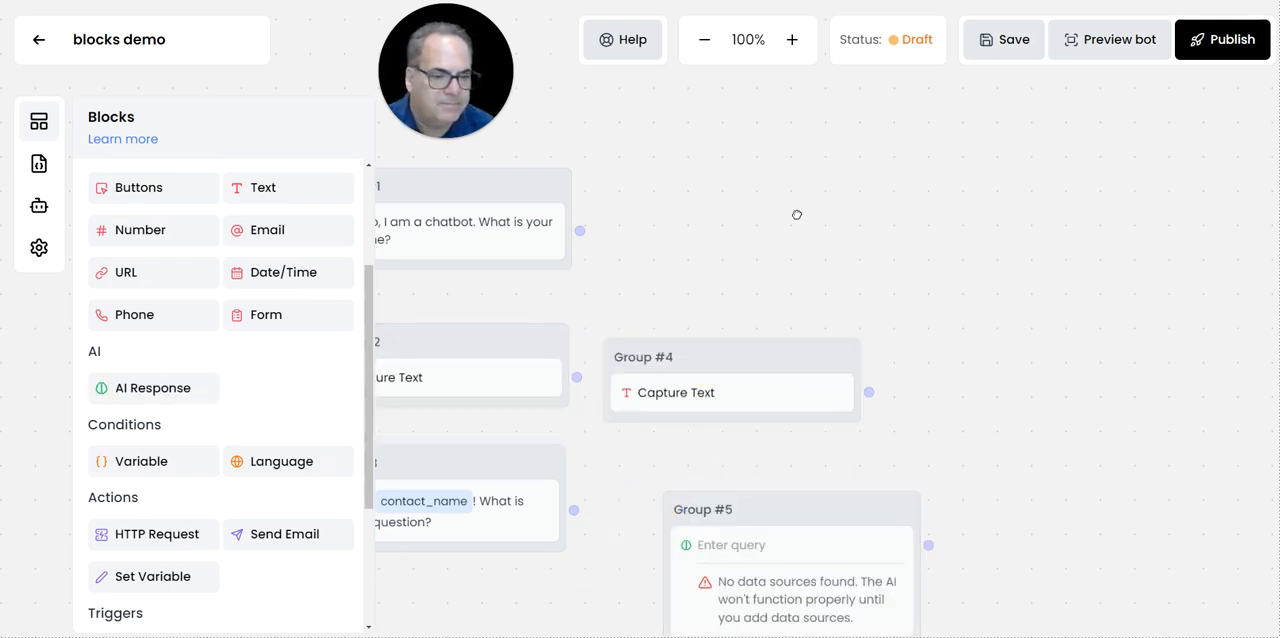
{"action": "left_click", "coordinate": [791, 248]}
{"action": "left_click_drag", "start_coordinate": [805, 260], "coordinate": [657, 63]}
{"action": "left_click_drag", "start_coordinate": [970, 338], "coordinate": [873, 325]}
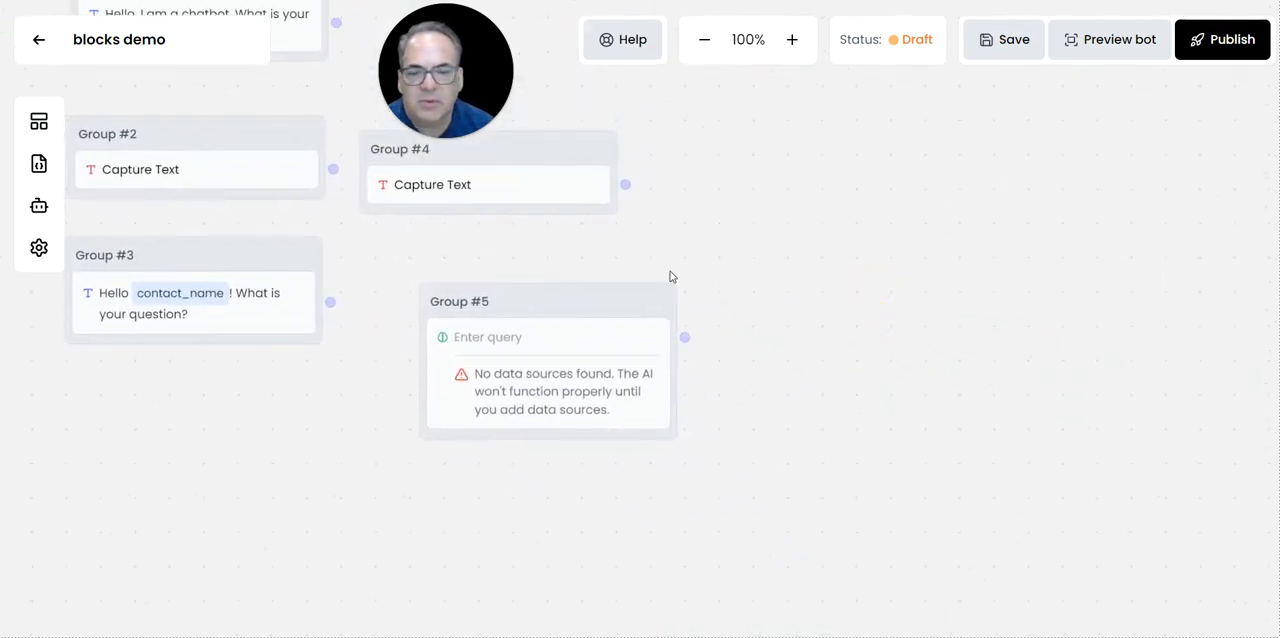
{"action": "left_click_drag", "start_coordinate": [257, 431], "coordinate": [300, 377]}
{"action": "mouse_move", "coordinate": [338, 421]}
{"action": "left_mouse_down"}
{"action": "mouse_move", "coordinate": [306, 386]}
{"action": "mouse_move", "coordinate": [263, 386]}
{"action": "mouse_move", "coordinate": [343, 491]}
{"action": "mouse_move", "coordinate": [323, 430]}
{"action": "left_mouse_up"}
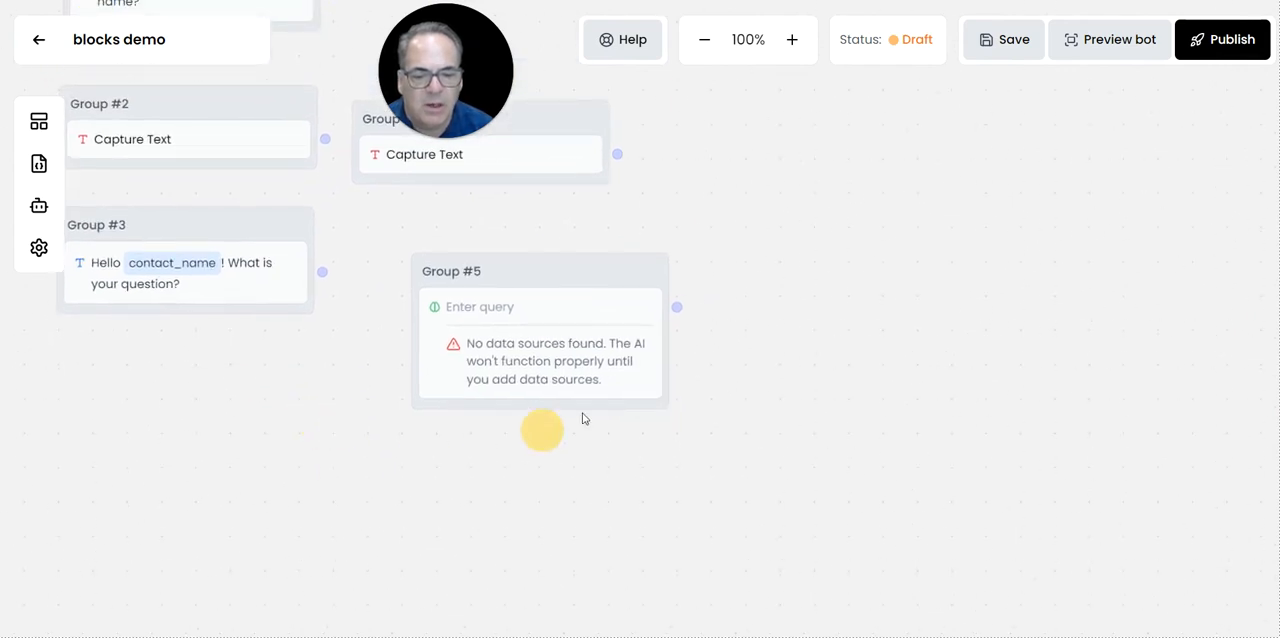
Set the response source of the Group #5 AI Response block to AI Model.
{"action": "left_click", "coordinate": [543, 368]}
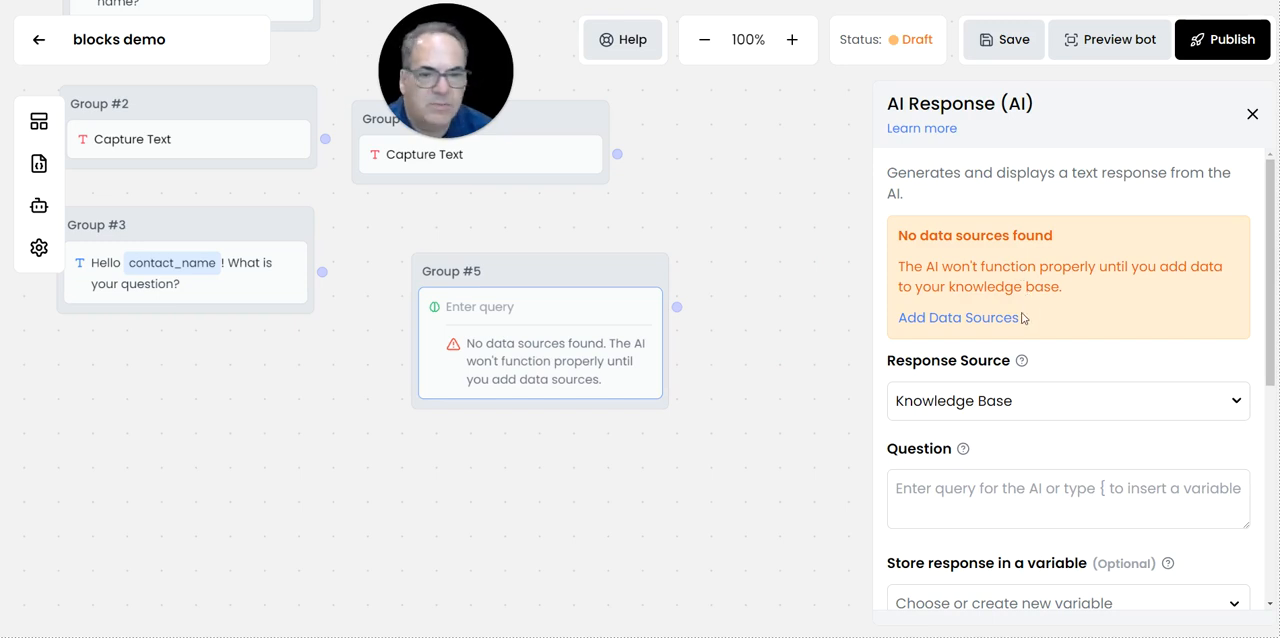
{"action": "scroll", "coordinate": [1023, 318], "scroll_direction": "down", "scroll_amount": 3}
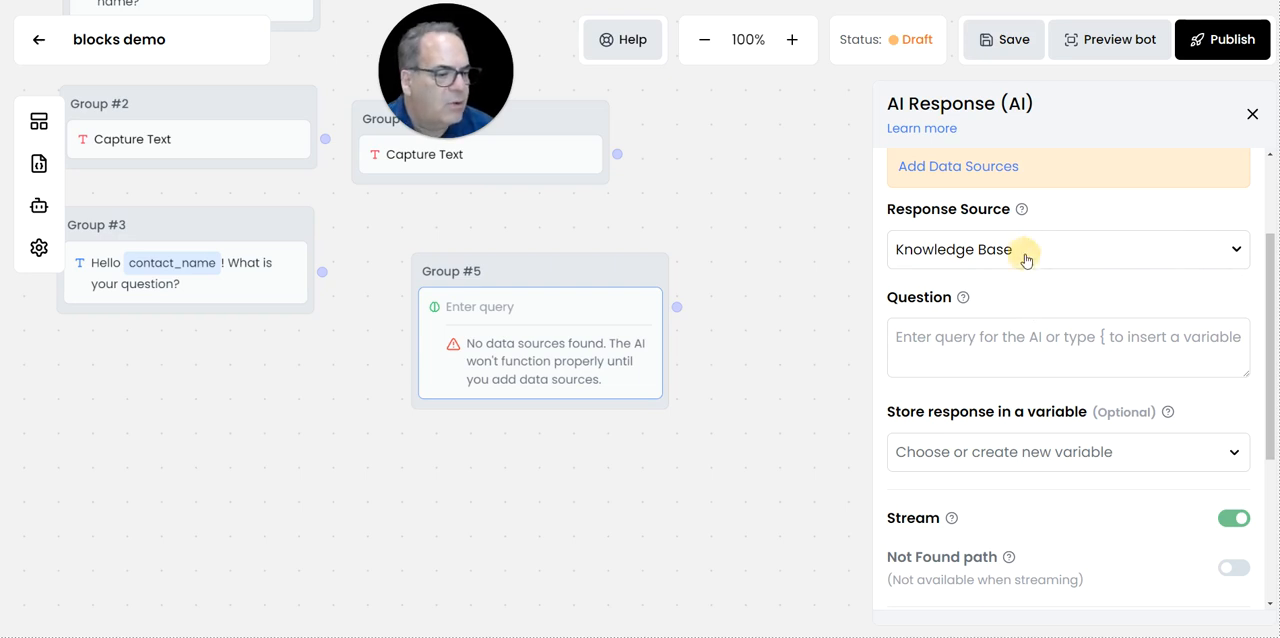
{"action": "left_click", "coordinate": [1026, 251]}
{"action": "left_click", "coordinate": [996, 332]}
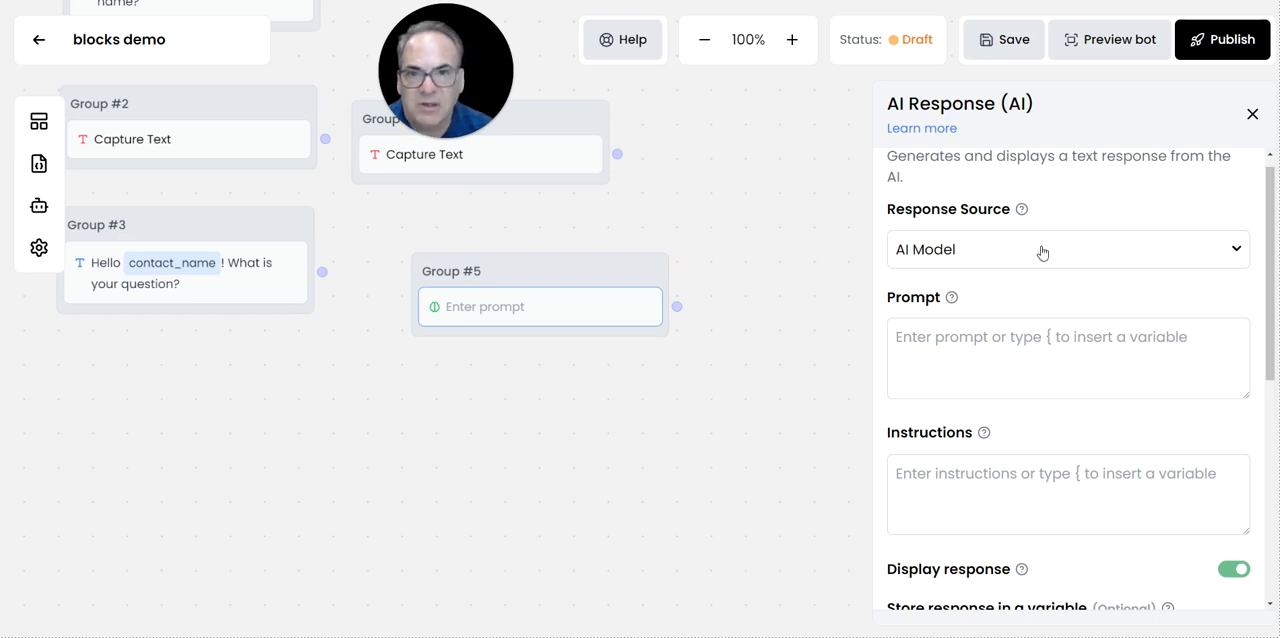
Set the AI Response block's prompt to the {question} variable.
{"action": "scroll", "coordinate": [1041, 266], "scroll_direction": "down", "scroll_amount": 1}
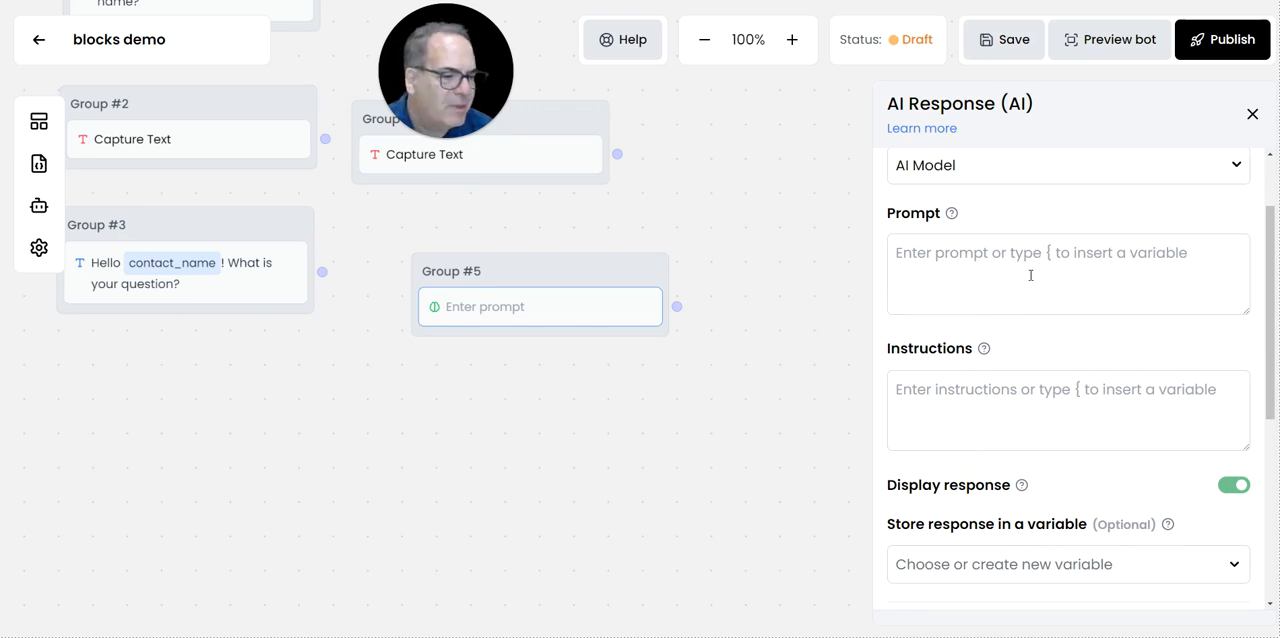
{"action": "left_click", "coordinate": [977, 257]}
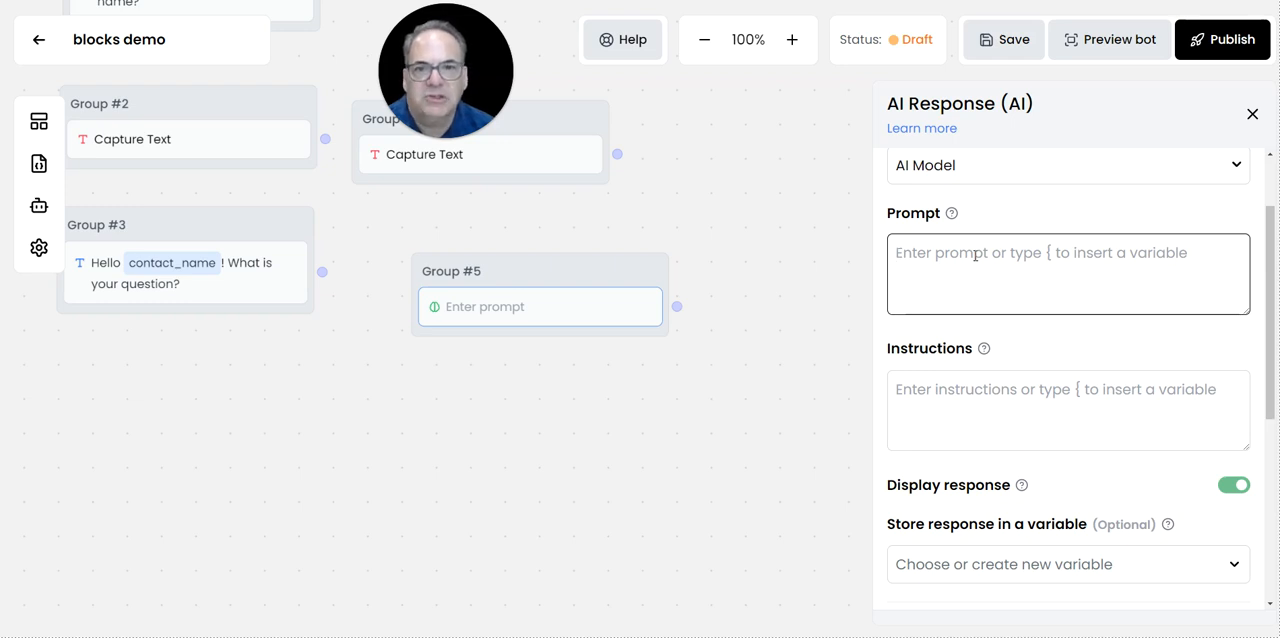
{"action": "type", "text": "{"}
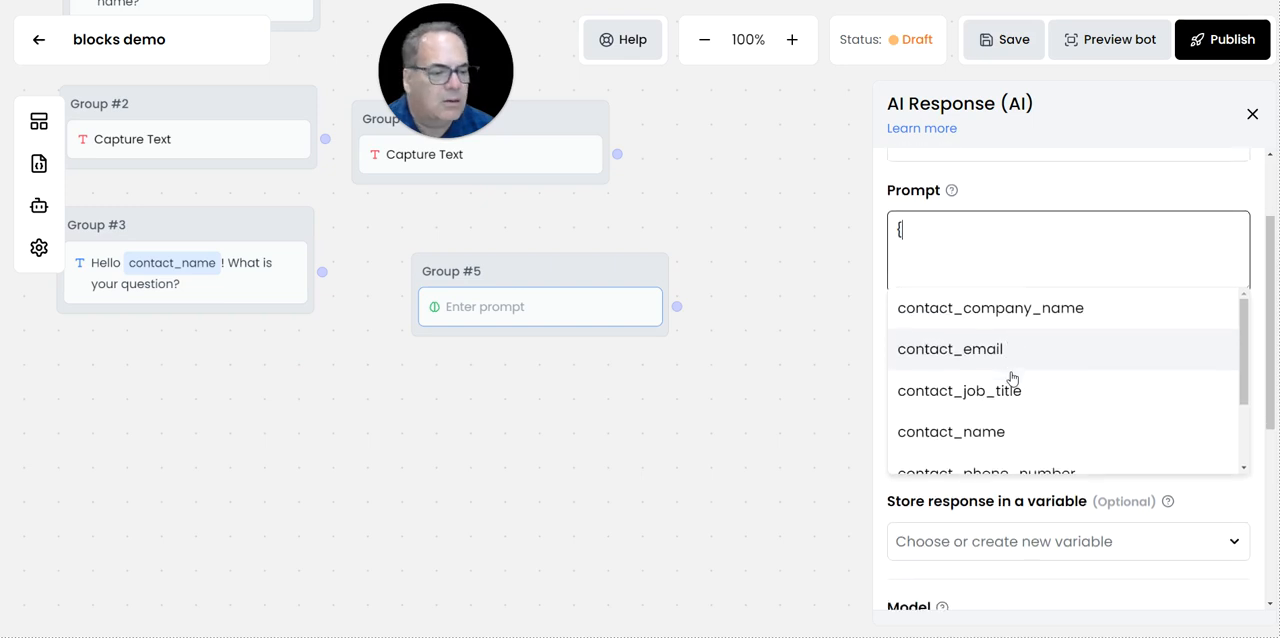
{"action": "scroll", "coordinate": [1010, 375], "scroll_direction": "down", "scroll_amount": 2}
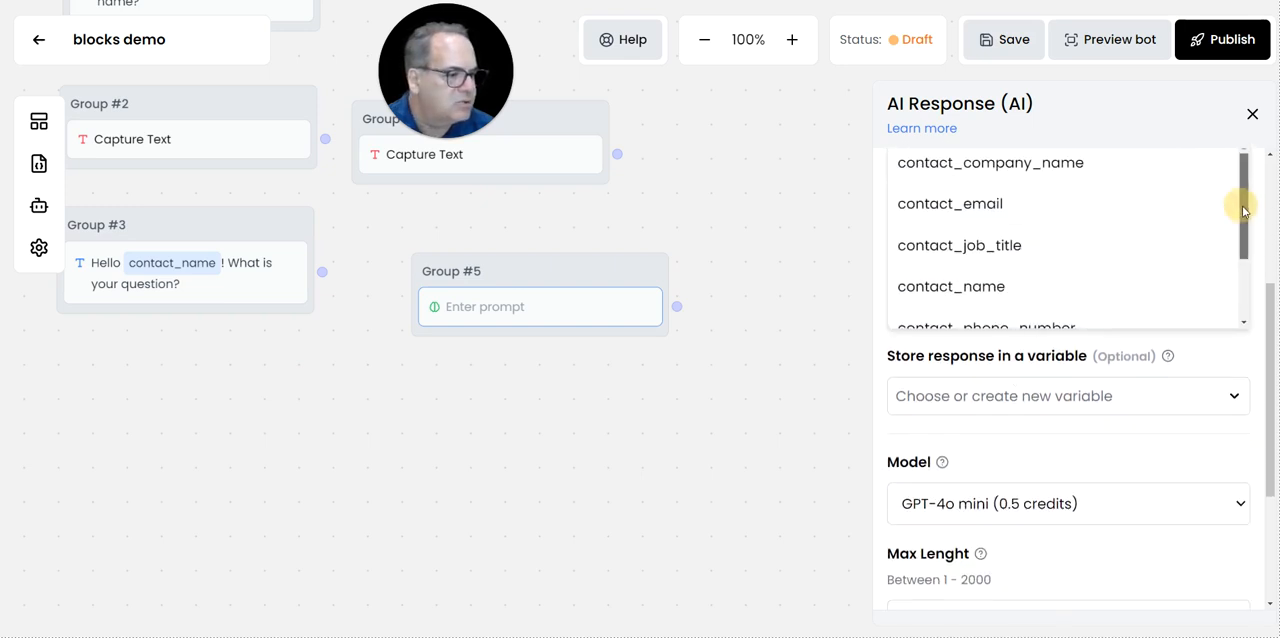
{"action": "left_click_drag", "start_coordinate": [1240, 203], "coordinate": [1240, 266]}
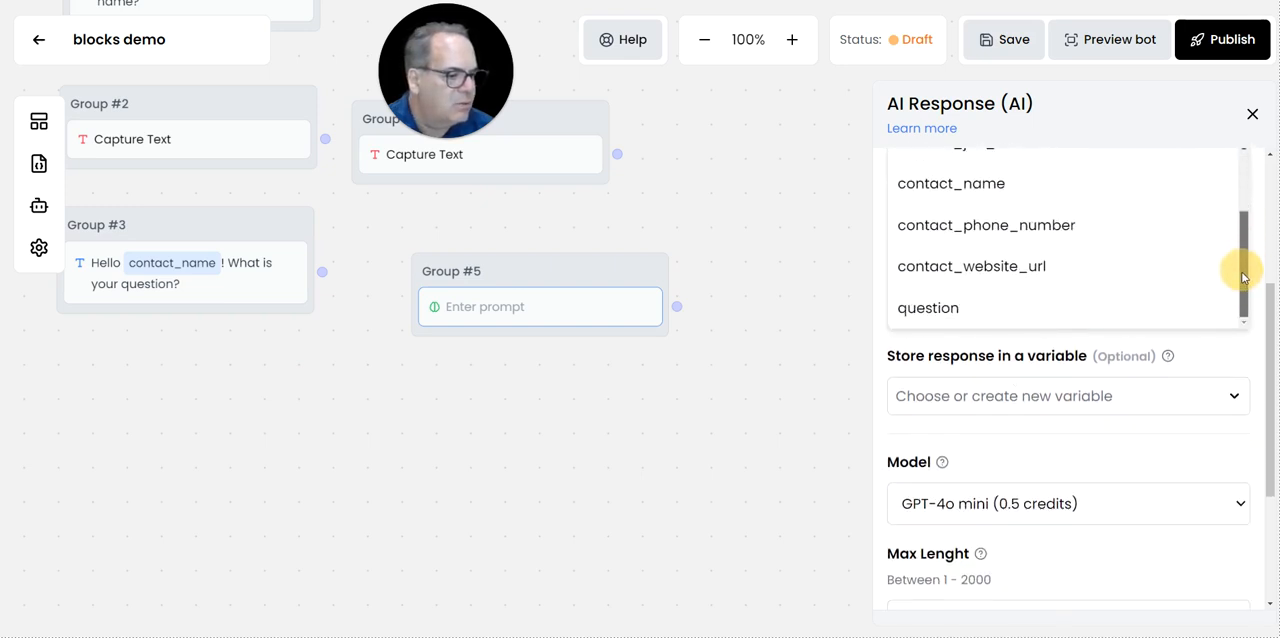
{"action": "left_click", "coordinate": [938, 310]}
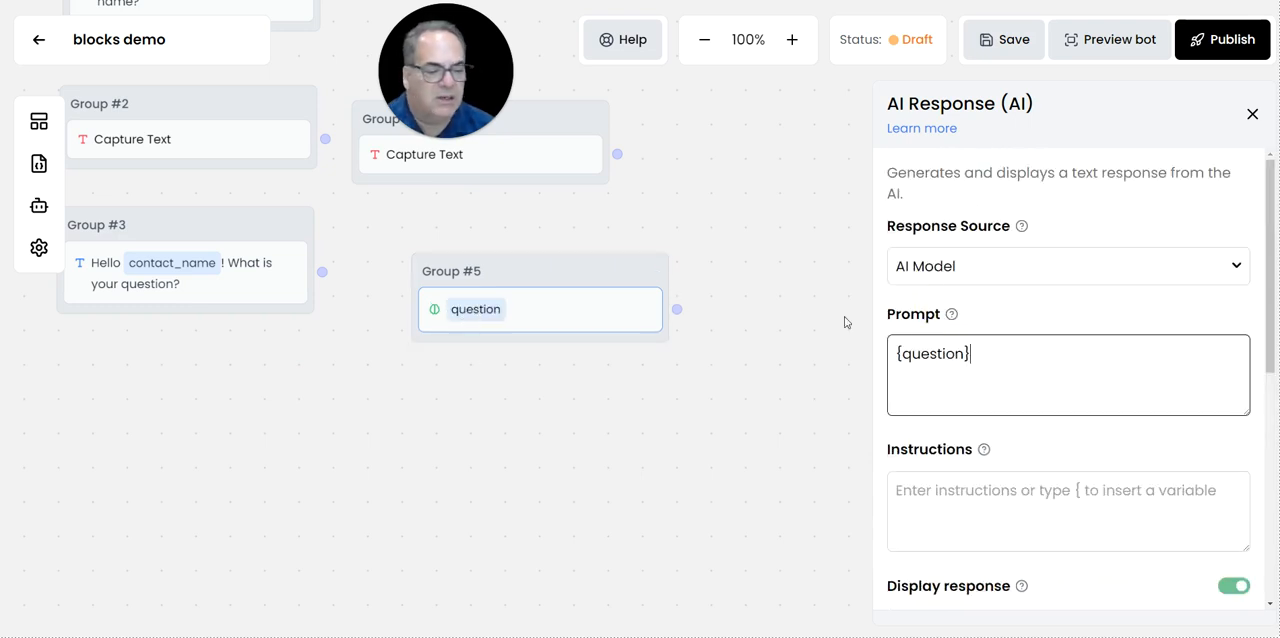
Choose Claude 3 Opus (50 credits) as the AI Response block's model and close its settings.
{"action": "scroll", "coordinate": [921, 340], "scroll_direction": "down", "scroll_amount": 3}
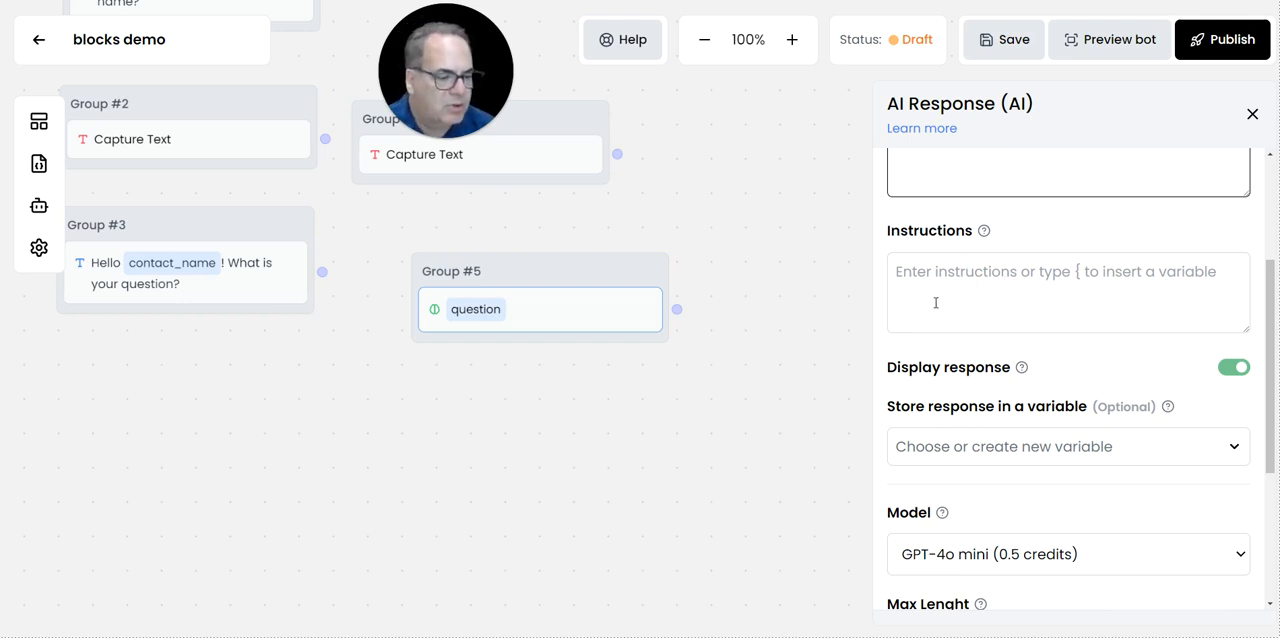
{"action": "scroll", "coordinate": [964, 309], "scroll_direction": "down", "scroll_amount": 3}
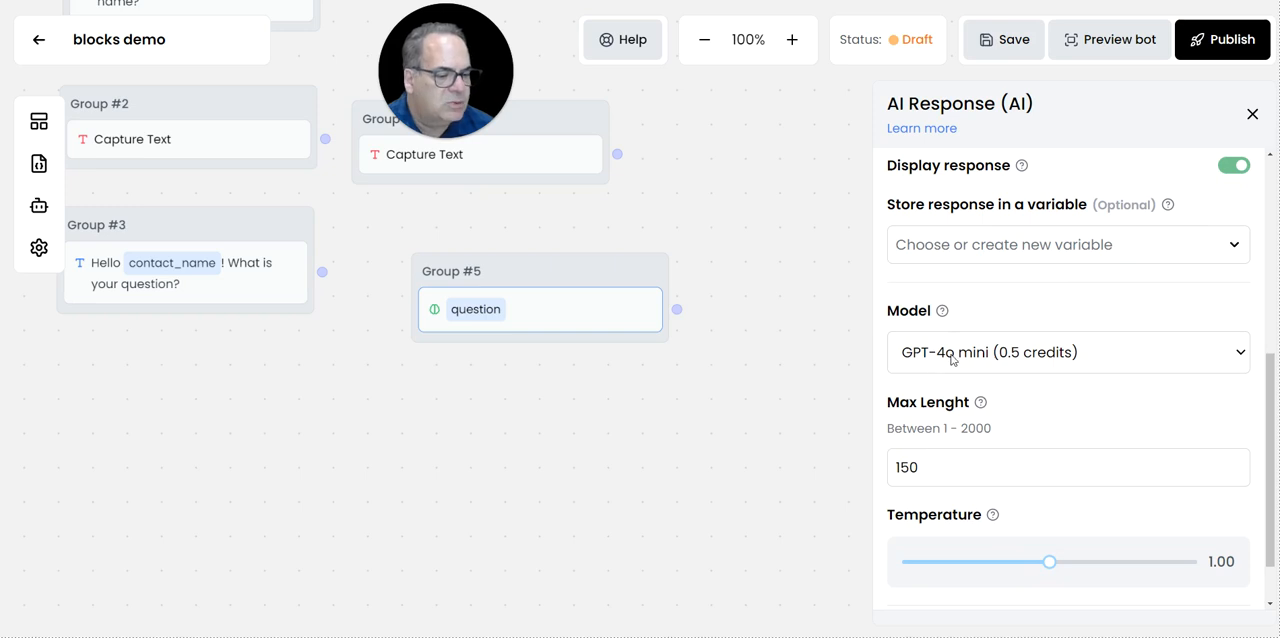
{"action": "left_click", "coordinate": [1012, 352]}
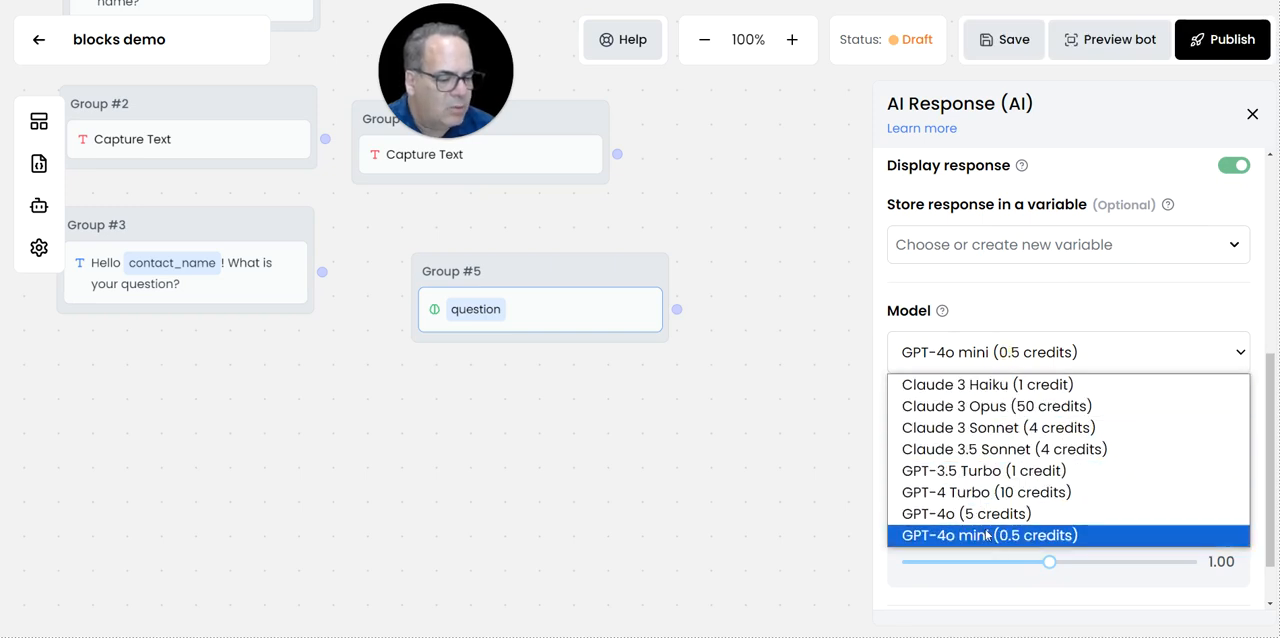
{"action": "left_click", "coordinate": [985, 408]}
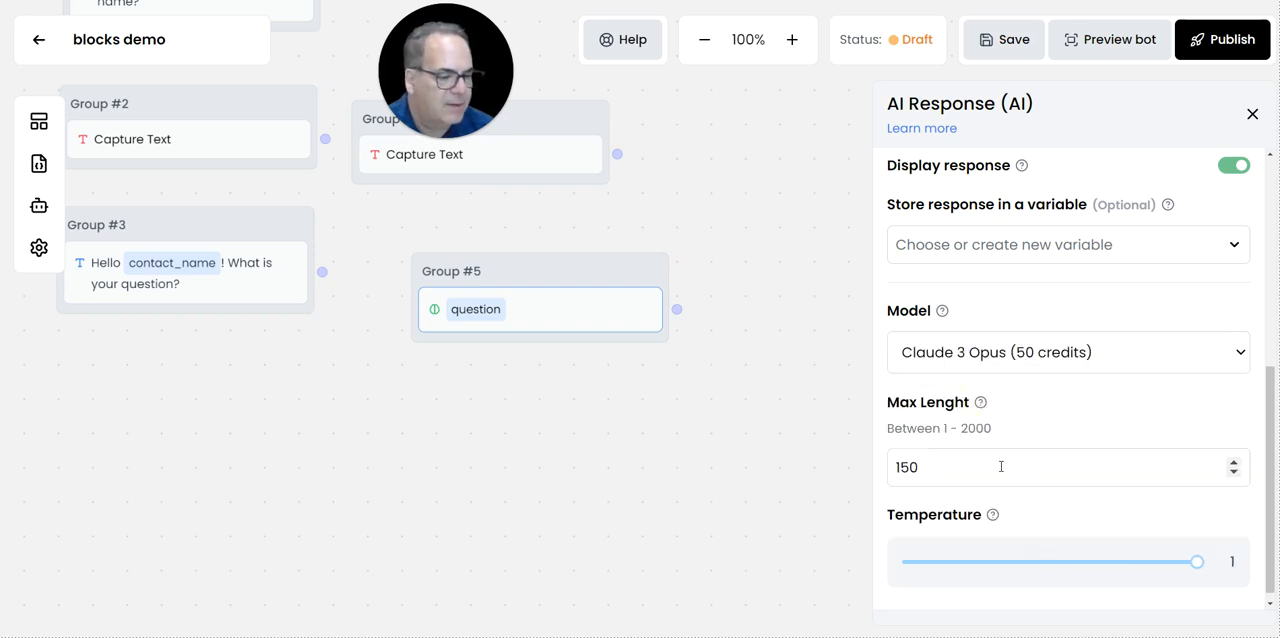
{"action": "scroll", "coordinate": [978, 430], "scroll_direction": "down", "scroll_amount": 1}
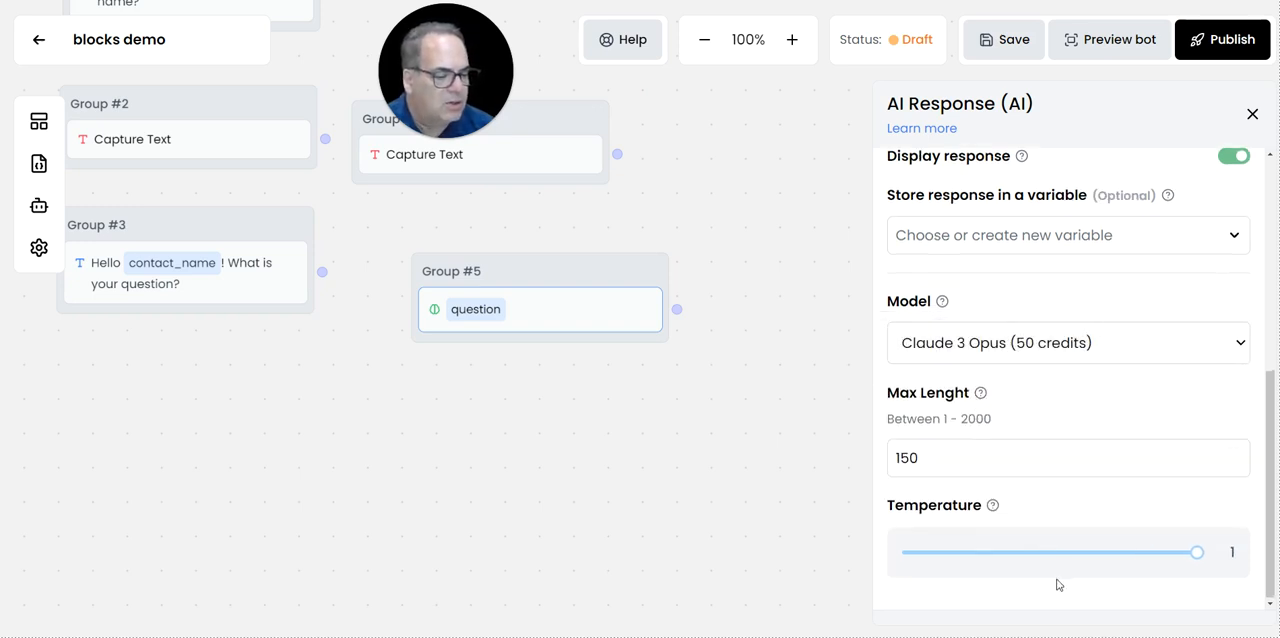
{"action": "left_click", "coordinate": [1251, 116]}
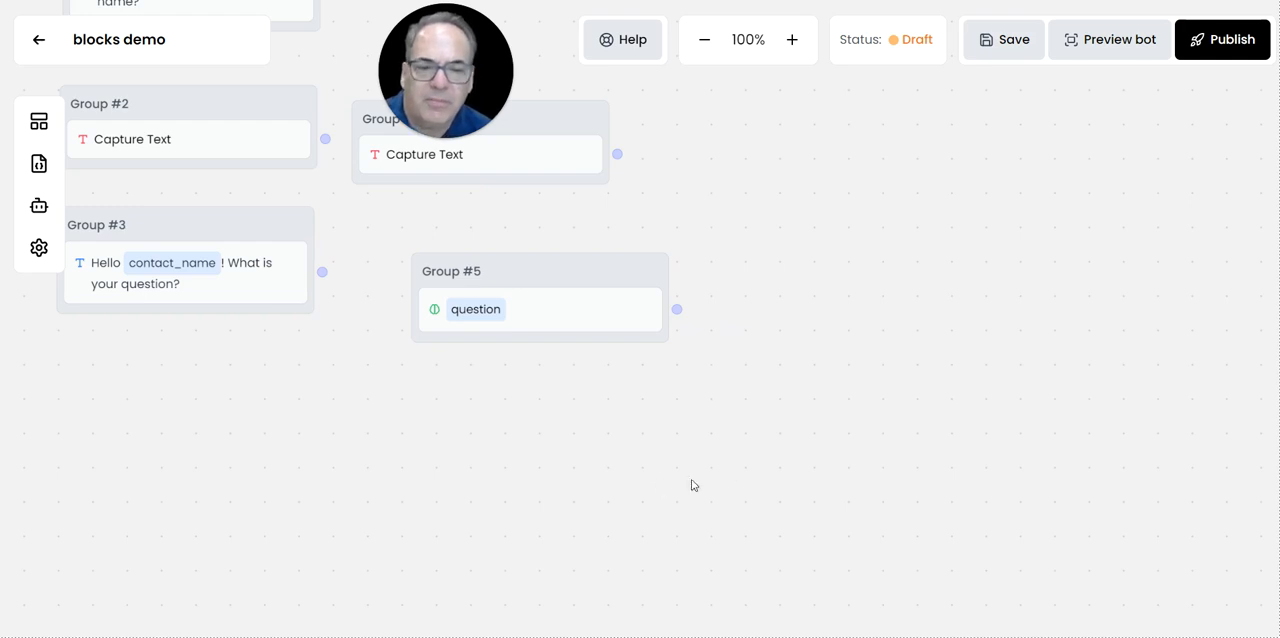
Connect START to Group #1, Group #1 to Group #2, and Group #2 to Group #3.
{"action": "left_click_drag", "start_coordinate": [457, 489], "coordinate": [537, 508]}
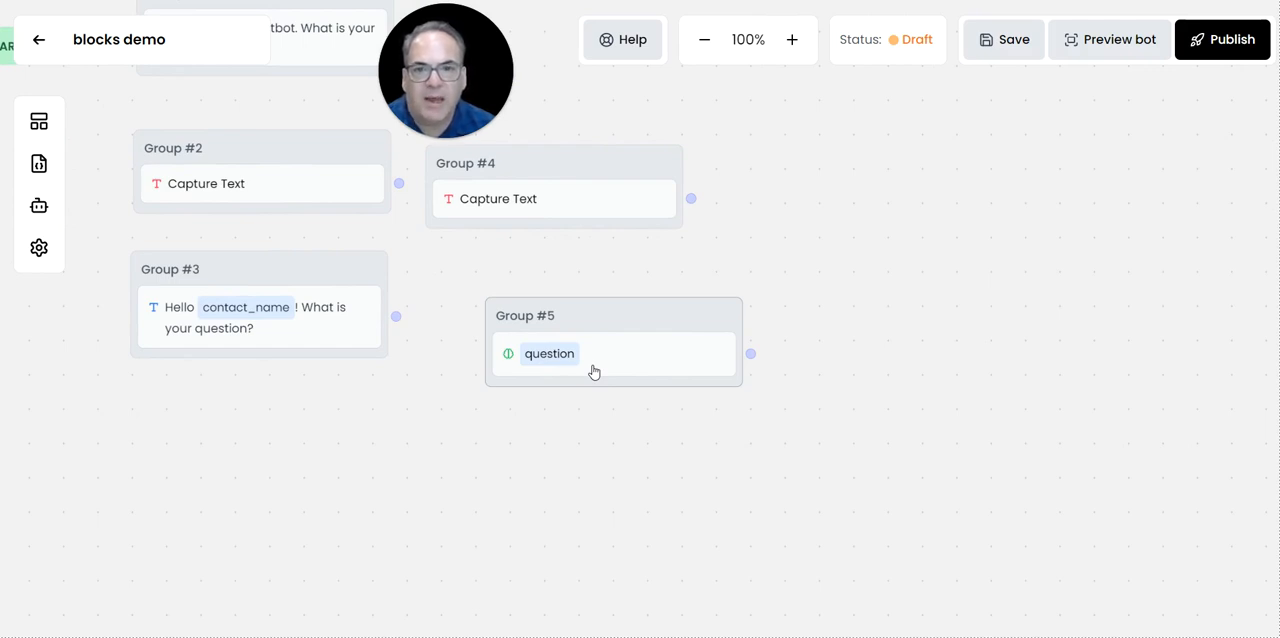
{"action": "left_click_drag", "start_coordinate": [388, 438], "coordinate": [615, 538]}
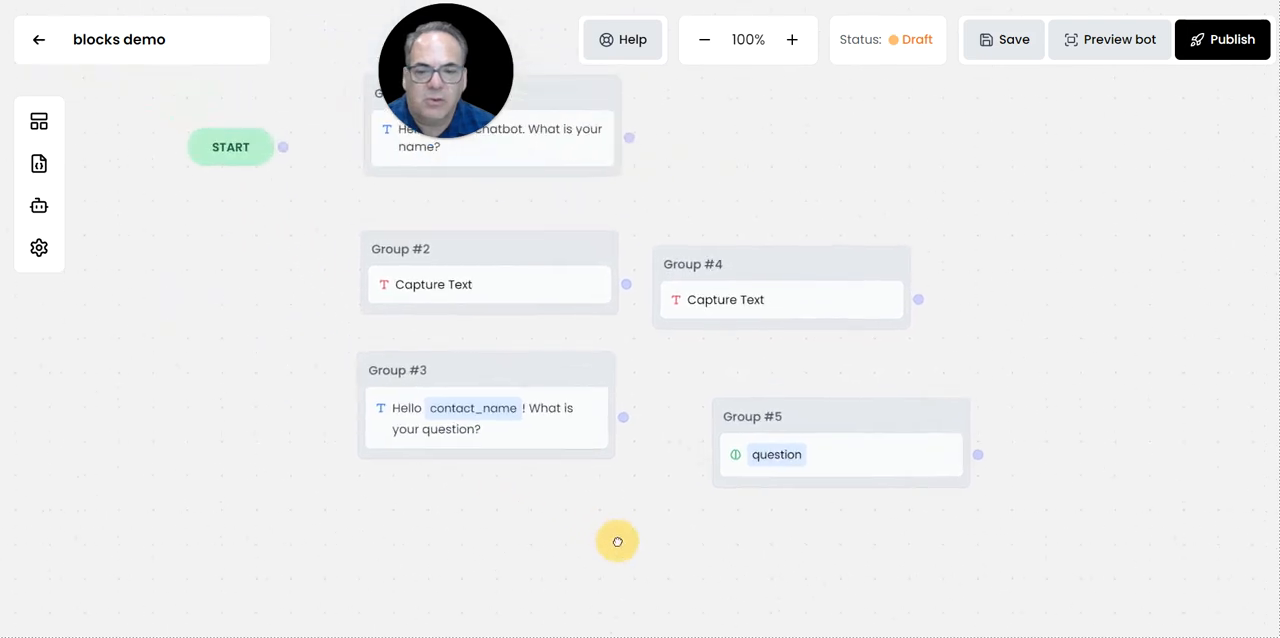
{"action": "scroll", "coordinate": [628, 524], "scroll_direction": "down", "scroll_amount": 2}
{"action": "scroll", "coordinate": [629, 524], "scroll_direction": "down", "scroll_amount": 2}
{"action": "left_click_drag", "start_coordinate": [513, 405], "coordinate": [386, 523]}
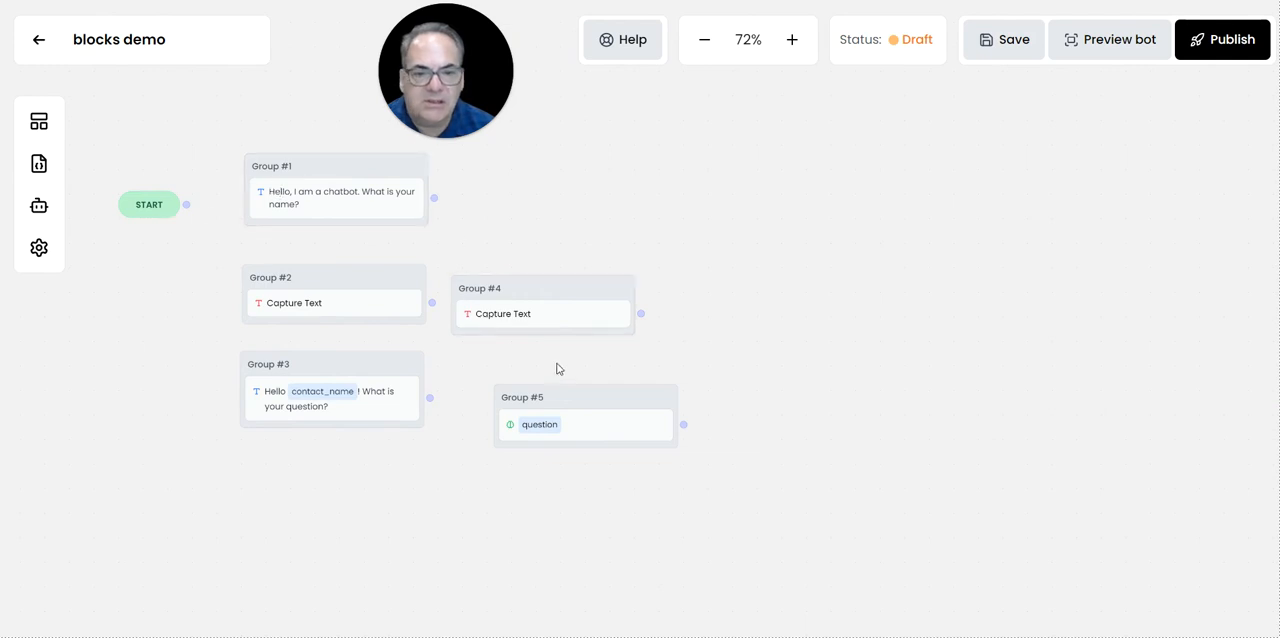
{"action": "left_click", "coordinate": [186, 205]}
{"action": "left_click_drag", "start_coordinate": [186, 205], "coordinate": [302, 200]}
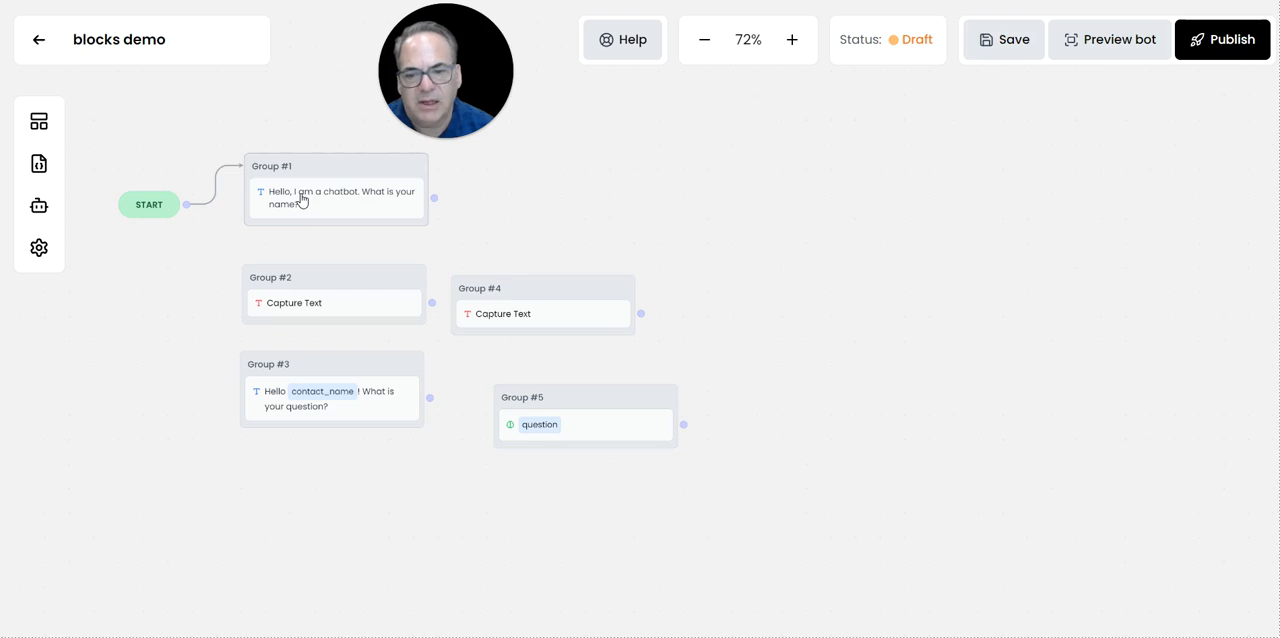
{"action": "left_click_drag", "start_coordinate": [432, 197], "coordinate": [361, 285]}
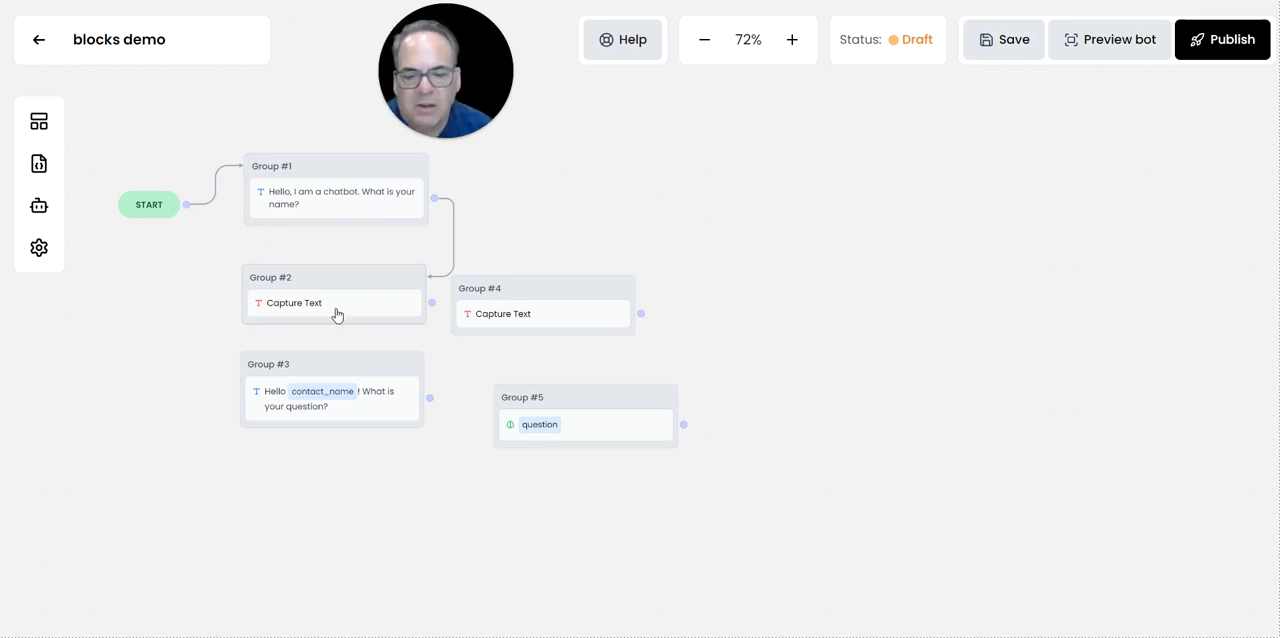
{"action": "left_click", "coordinate": [432, 302]}
{"action": "left_click_drag", "start_coordinate": [436, 313], "coordinate": [329, 397]}
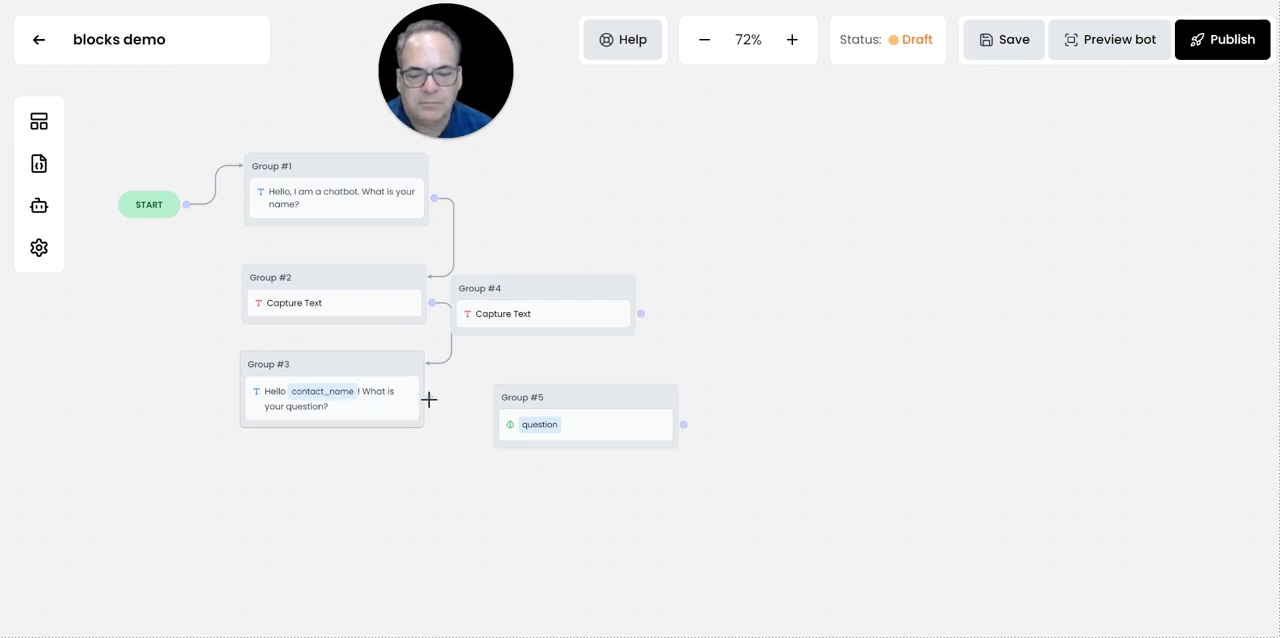
Connect Group #3 to Group #4, placing Group #4 beneath Group #3 and Group #5 to the right of Group #3.
{"action": "left_click_drag", "start_coordinate": [429, 397], "coordinate": [512, 284]}
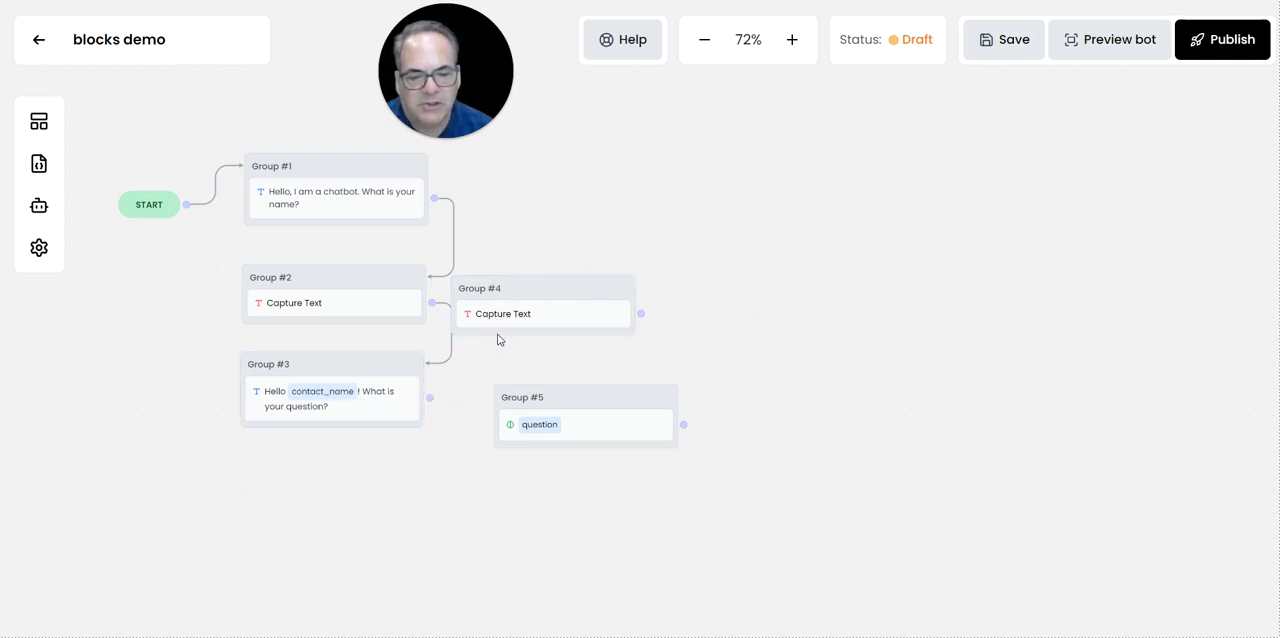
{"action": "left_click_drag", "start_coordinate": [429, 397], "coordinate": [645, 396]}
{"action": "left_click_drag", "start_coordinate": [588, 284], "coordinate": [433, 474]}
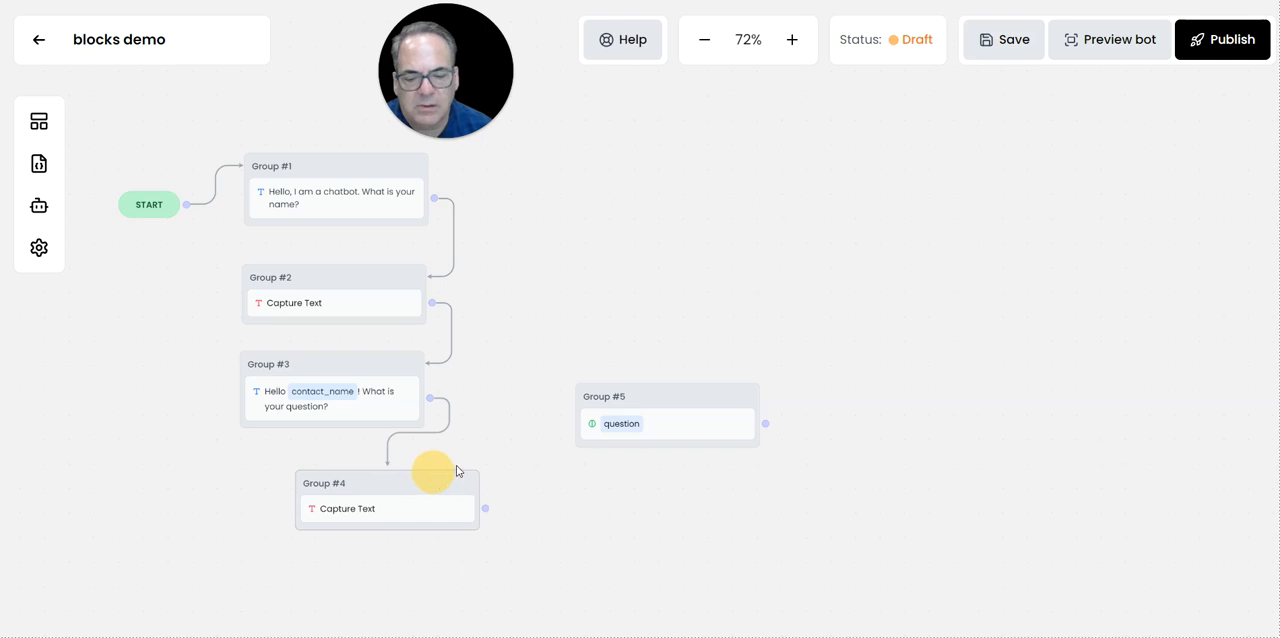
{"action": "mouse_move", "coordinate": [627, 392]}
{"action": "left_mouse_down"}
{"action": "mouse_move", "coordinate": [530, 326]}
{"action": "mouse_move", "coordinate": [530, 352]}
{"action": "left_mouse_up"}
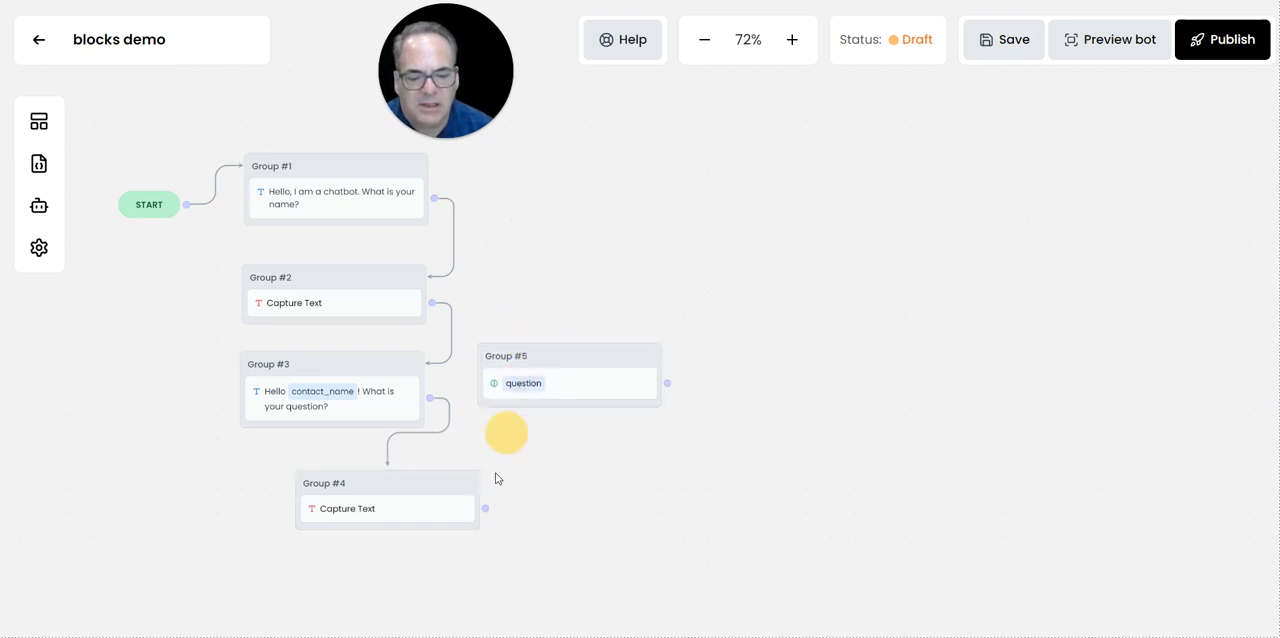
Connect Group #4 to Group #5, loop Group #5 back to Group #4, and save the bot.
{"action": "left_click_drag", "start_coordinate": [486, 508], "coordinate": [519, 397]}
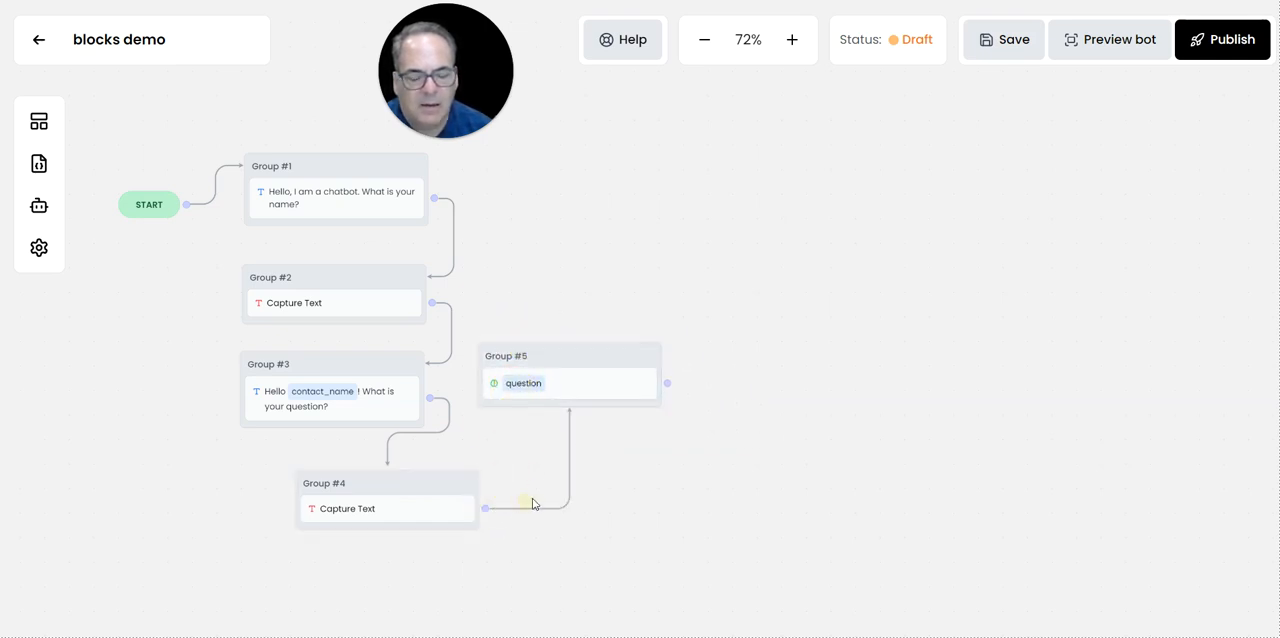
{"action": "left_click_drag", "start_coordinate": [669, 383], "coordinate": [449, 514]}
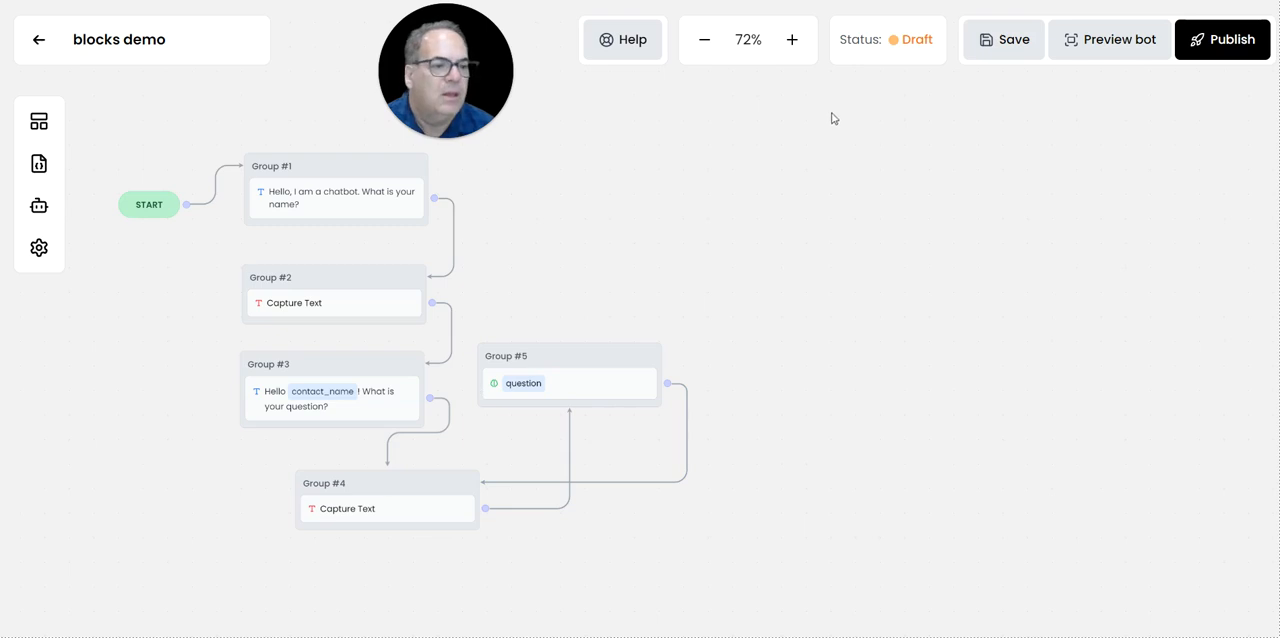
{"action": "left_click", "coordinate": [1010, 50]}
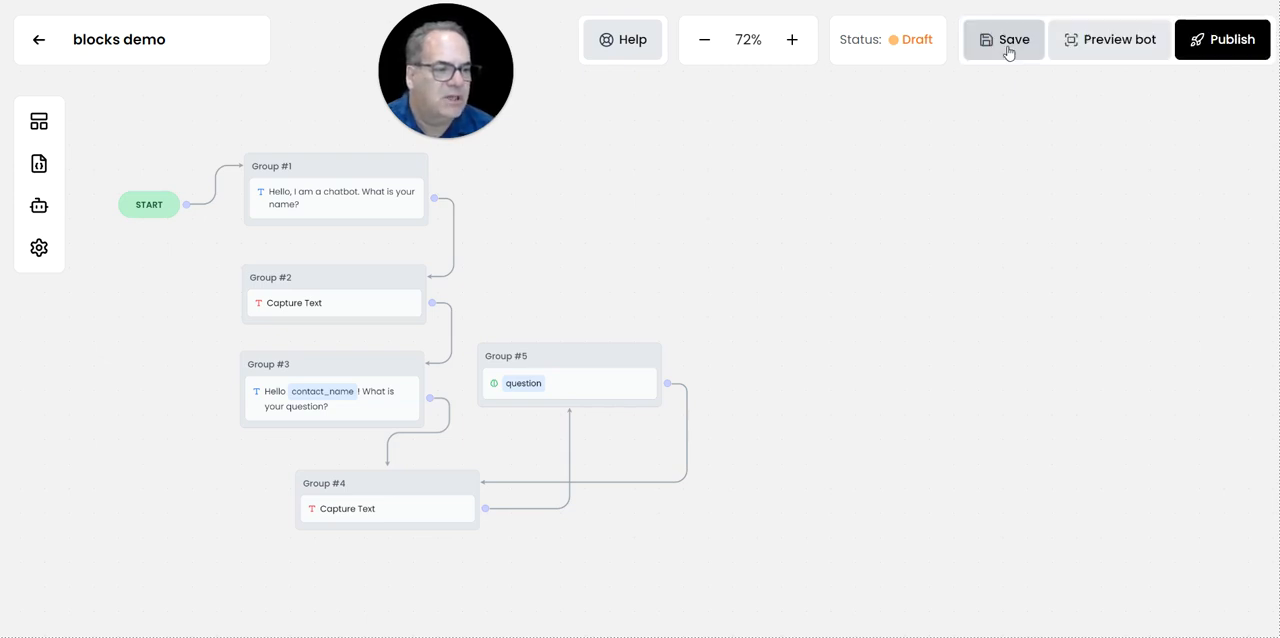
Preview the bot and send "why is the sky blue?" as the reply to its first message.
{"action": "left_click", "coordinate": [1118, 50]}
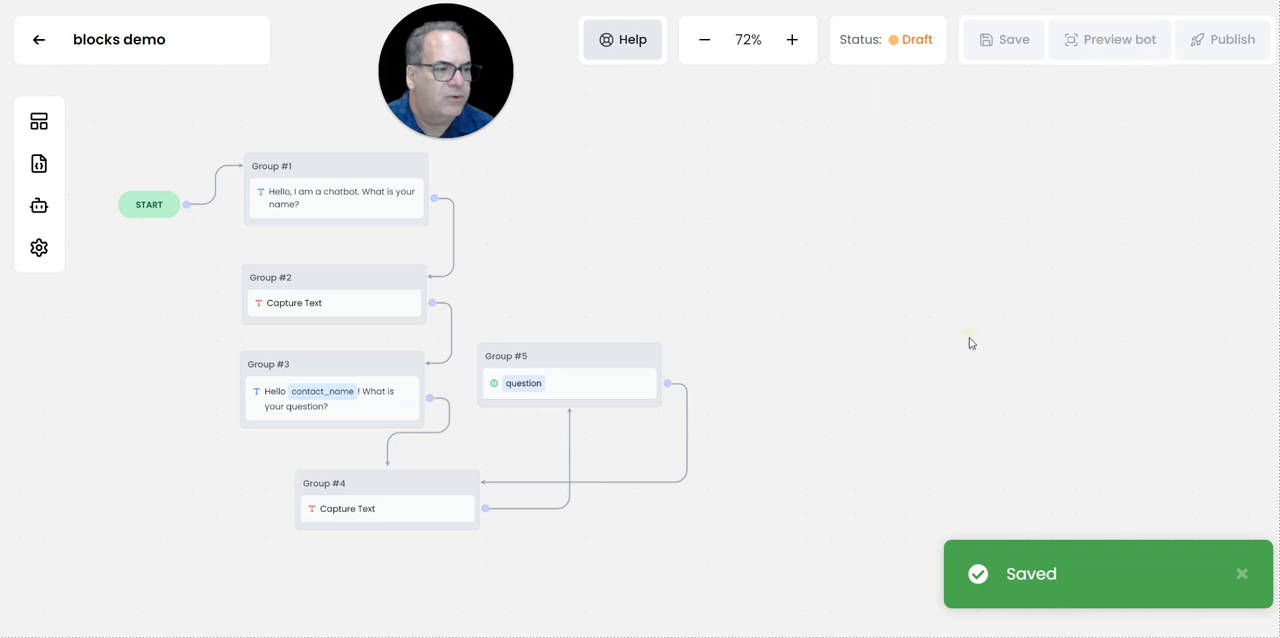
{"action": "type", "text": "why is the sky blue?"}
{"action": "key", "text": "Return"}
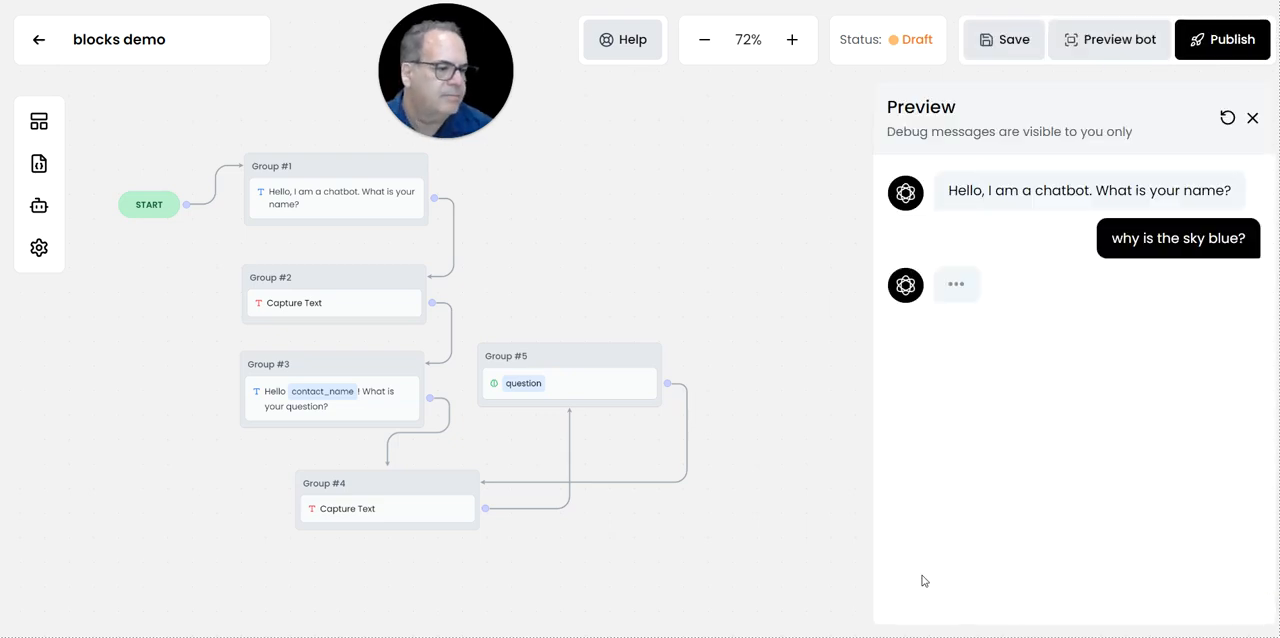
Test the previewed bot with the visitor's first name and the question "Why is the sky blue?", read the whole answer, and close the preview.
{"action": "type", "text": "Alan"}
{"action": "key", "text": "Return"}
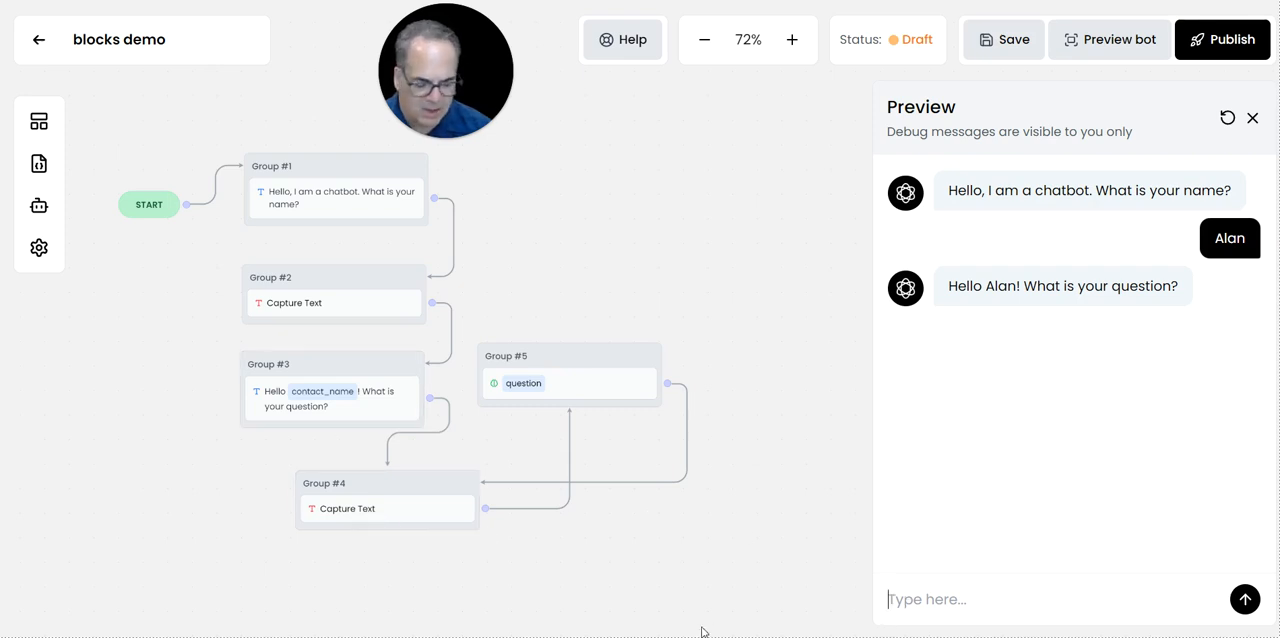
{"action": "type", "text": "Why is the sky blue?"}
{"action": "key", "text": "Return"}
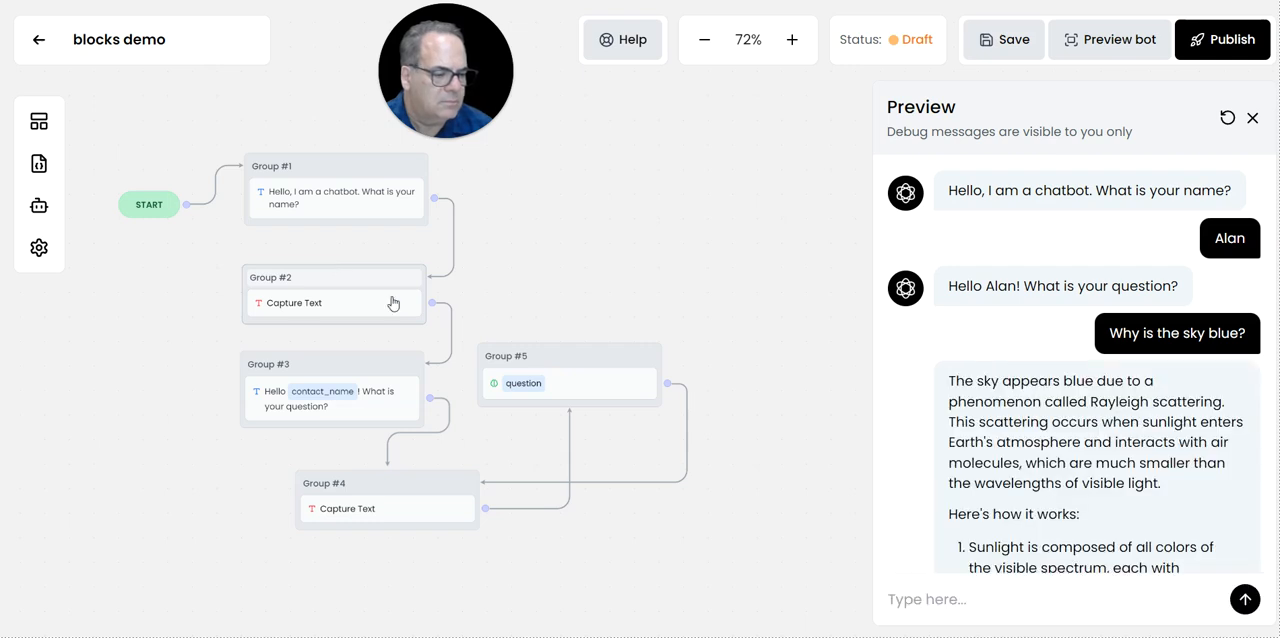
{"action": "scroll", "coordinate": [994, 410], "scroll_direction": "down", "scroll_amount": 2}
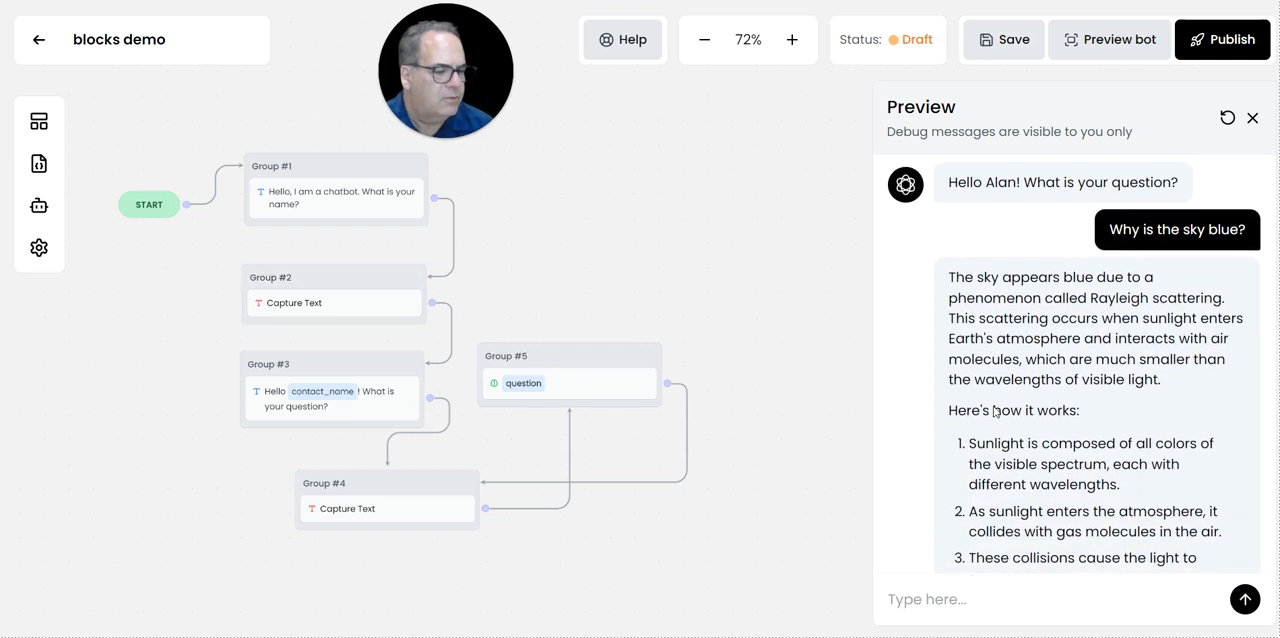
{"action": "scroll", "coordinate": [994, 410], "scroll_direction": "down", "scroll_amount": 3}
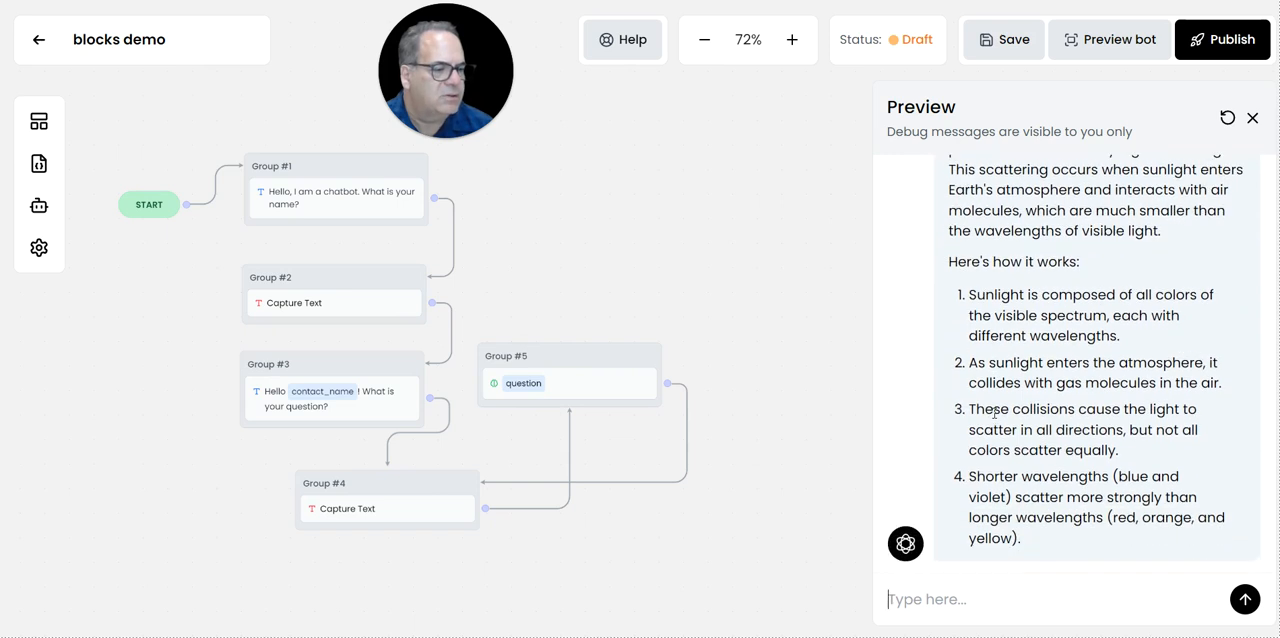
{"action": "scroll", "coordinate": [1049, 343], "scroll_direction": "down", "scroll_amount": 1}
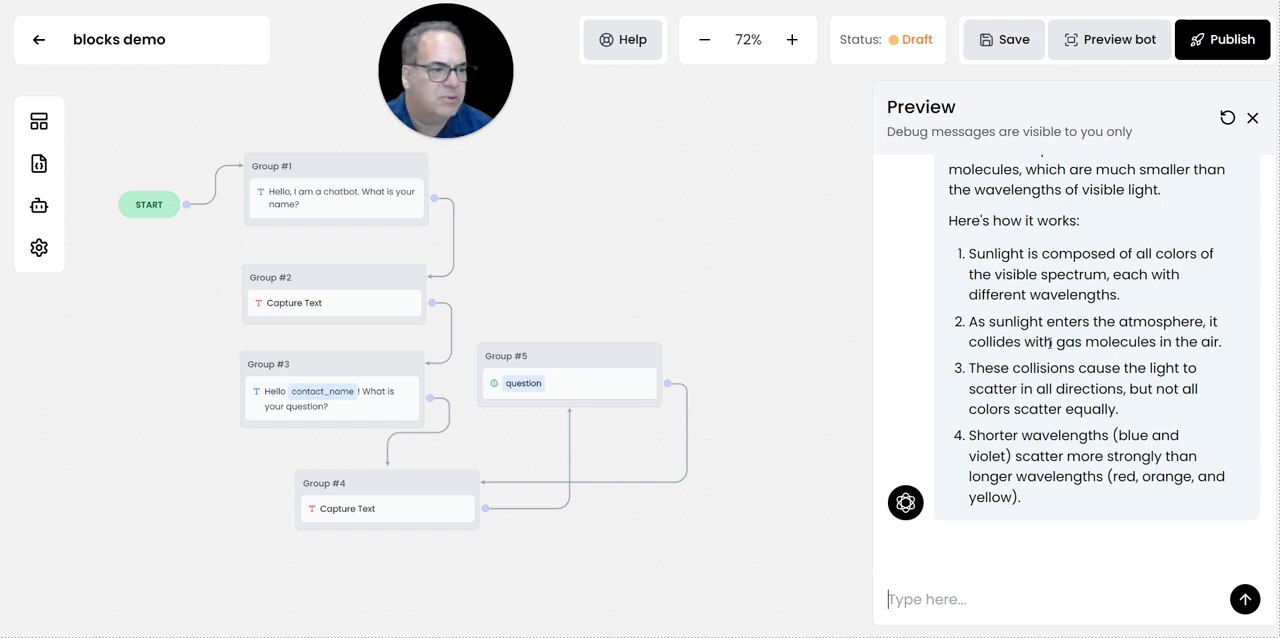
{"action": "left_click", "coordinate": [1252, 118]}
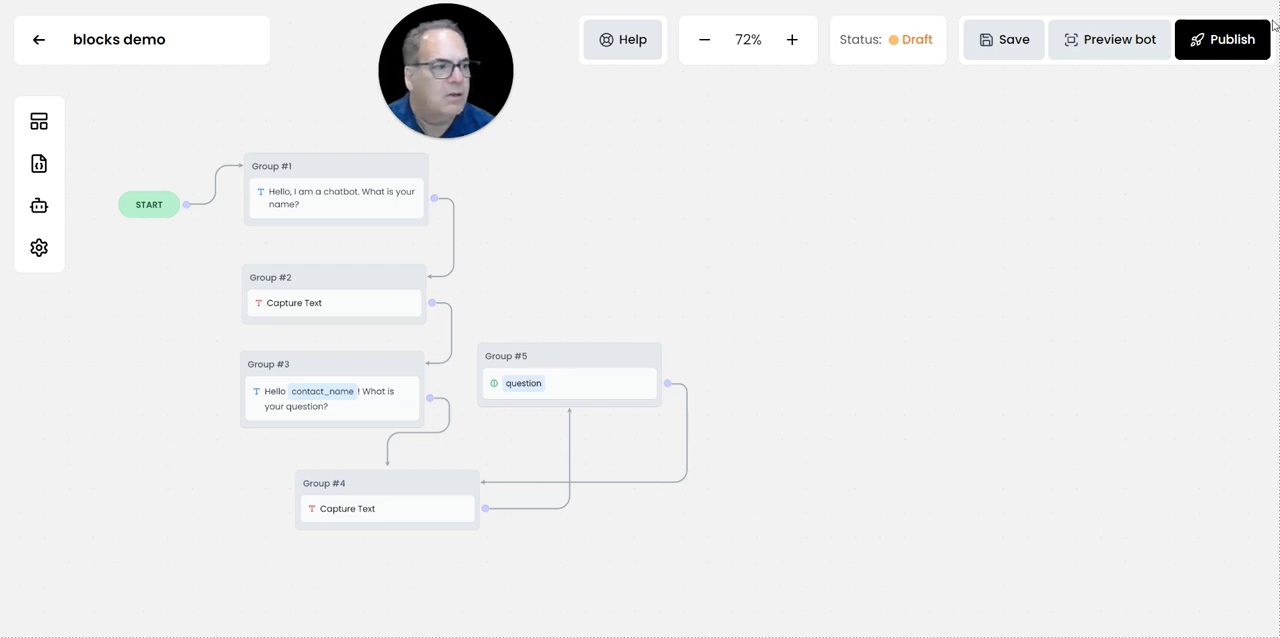
Publish the bot, and create and copy its sharing link.
{"action": "left_click", "coordinate": [1231, 42]}
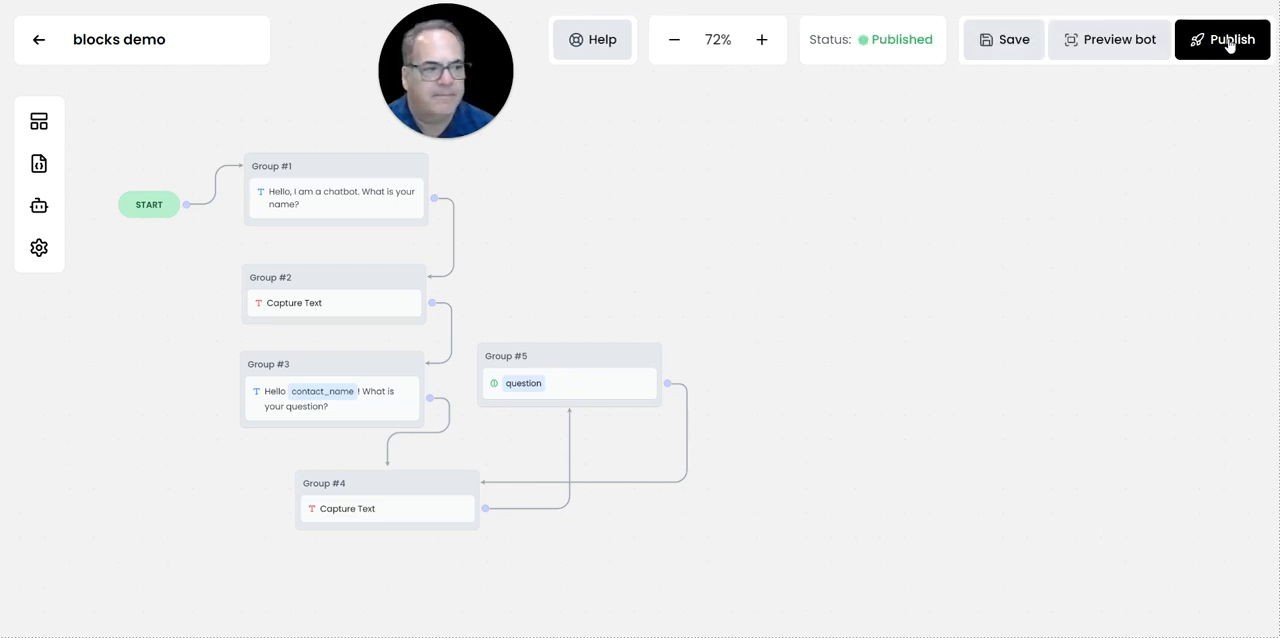
{"action": "left_click", "coordinate": [38, 39]}
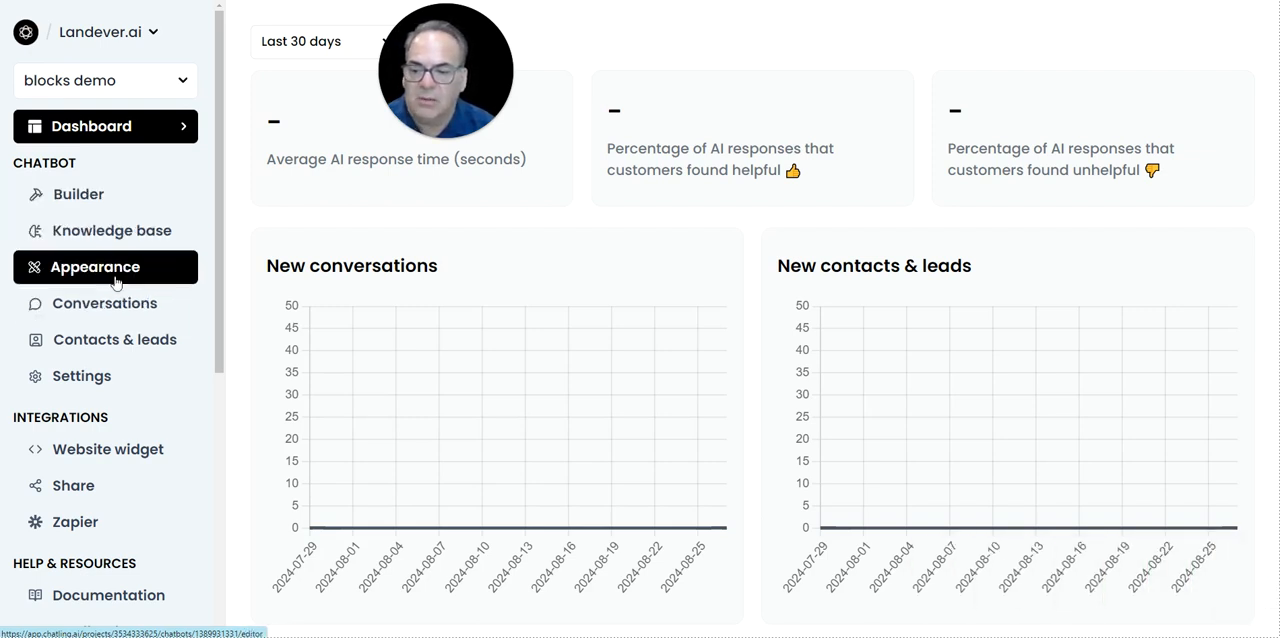
{"action": "left_click", "coordinate": [87, 487]}
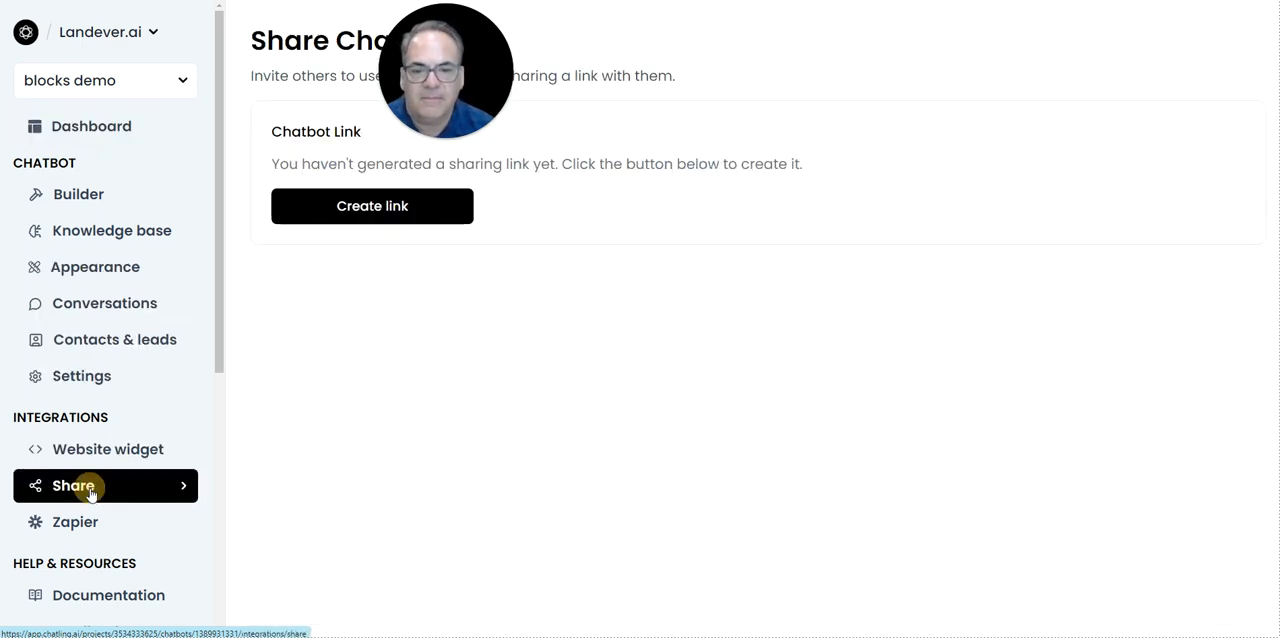
{"action": "left_click", "coordinate": [355, 215]}
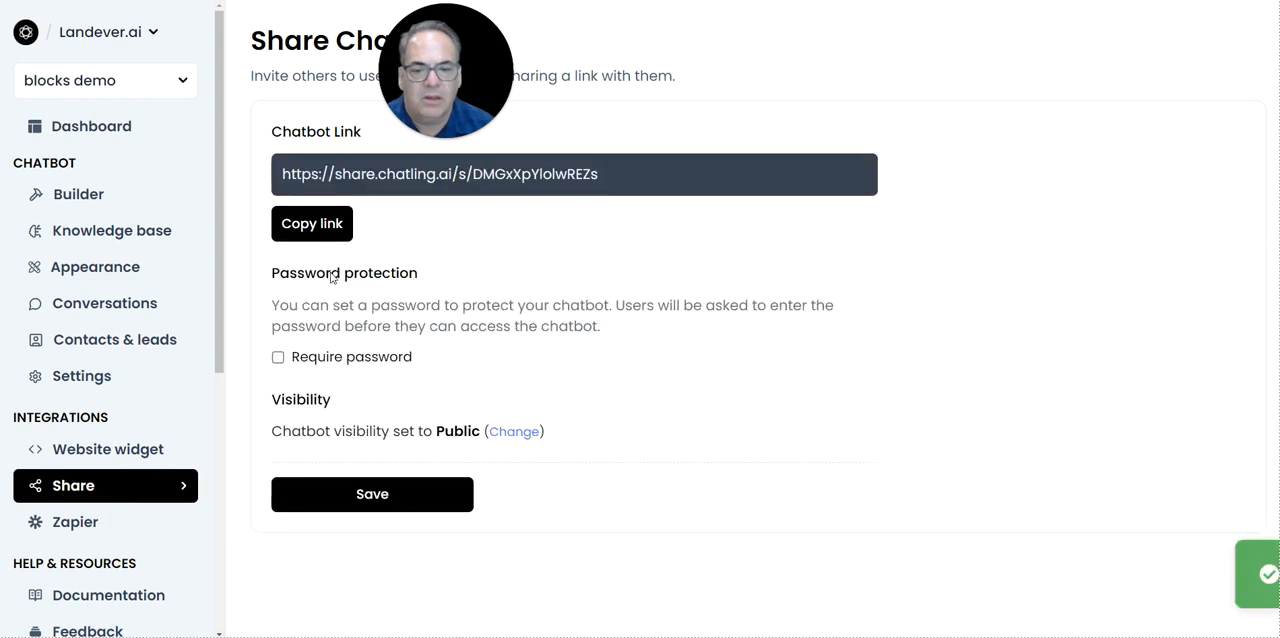
{"action": "left_click", "coordinate": [305, 223]}
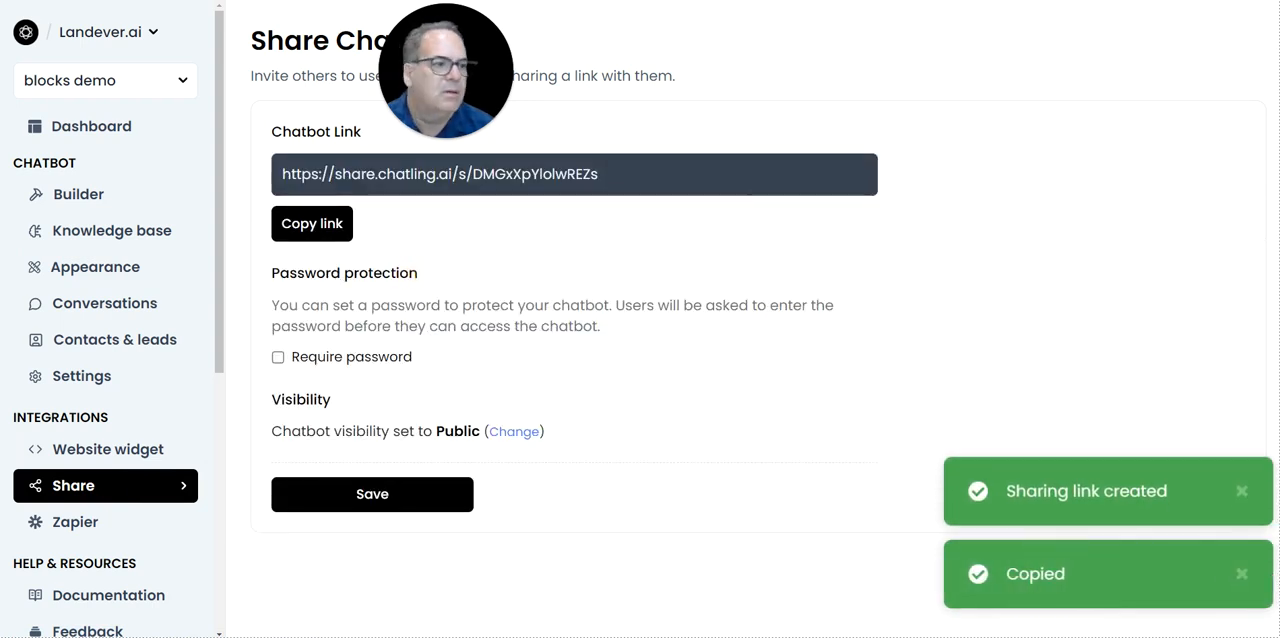
Open the copied sharing link in a new browser tab.
{"action": "key", "text": "ctrl+t"}
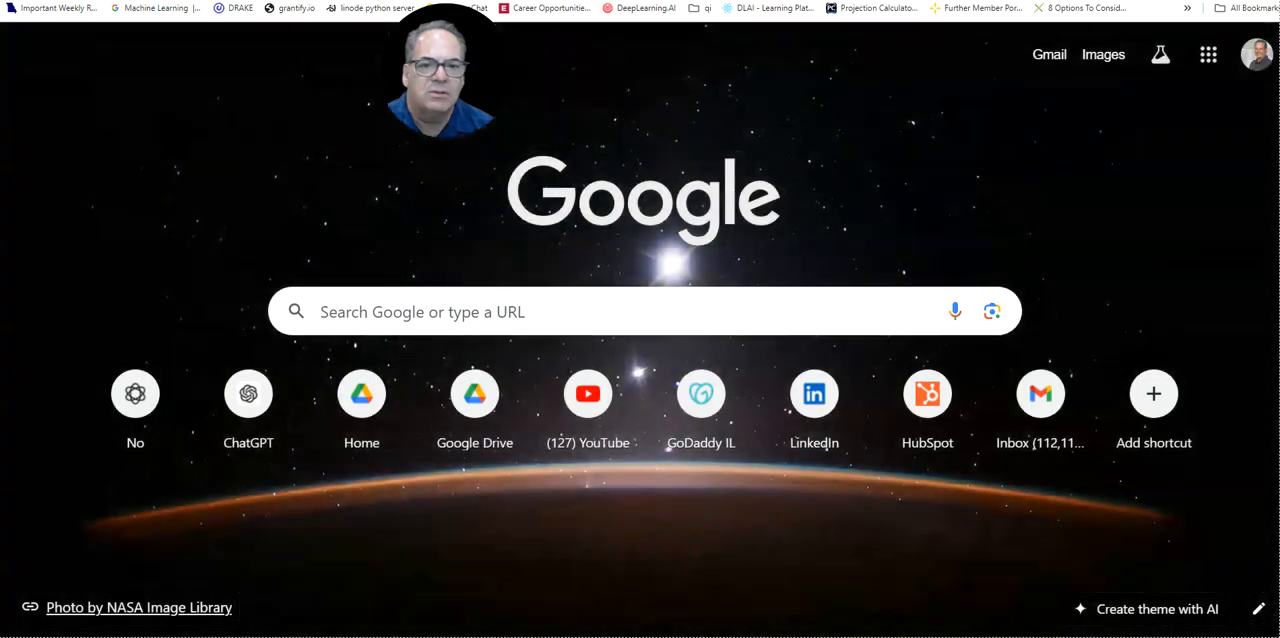
{"action": "left_click", "coordinate": [880, 2]}
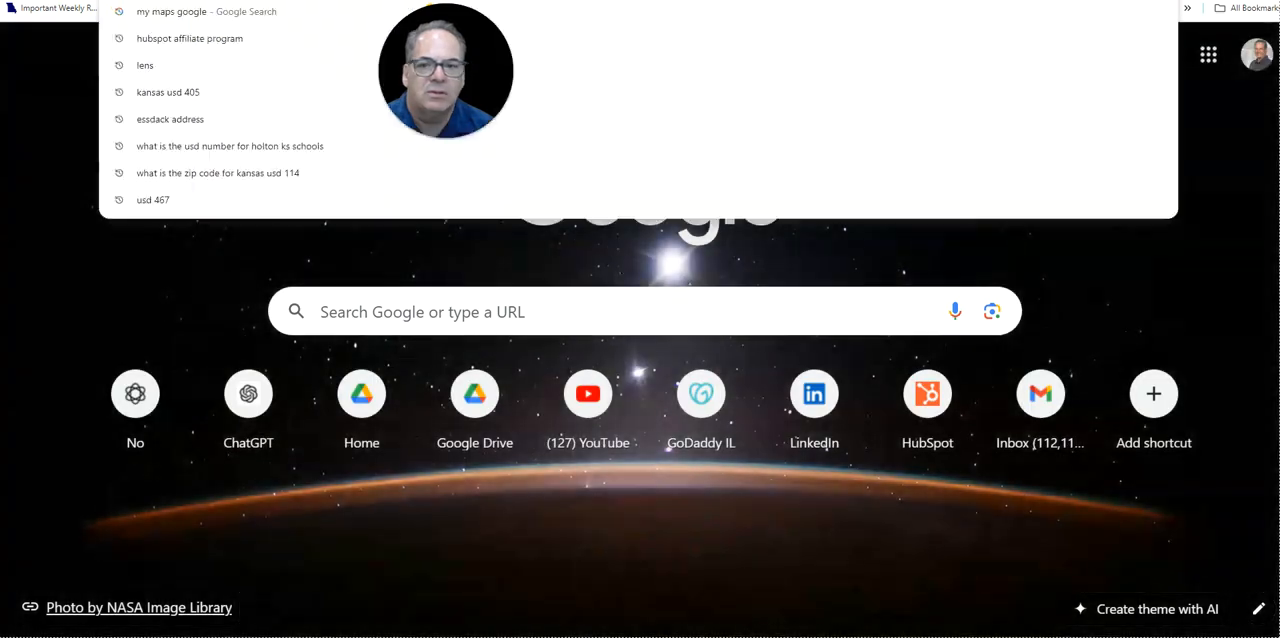
{"action": "key", "text": "ctrl+v"}
{"action": "key", "text": "Return"}
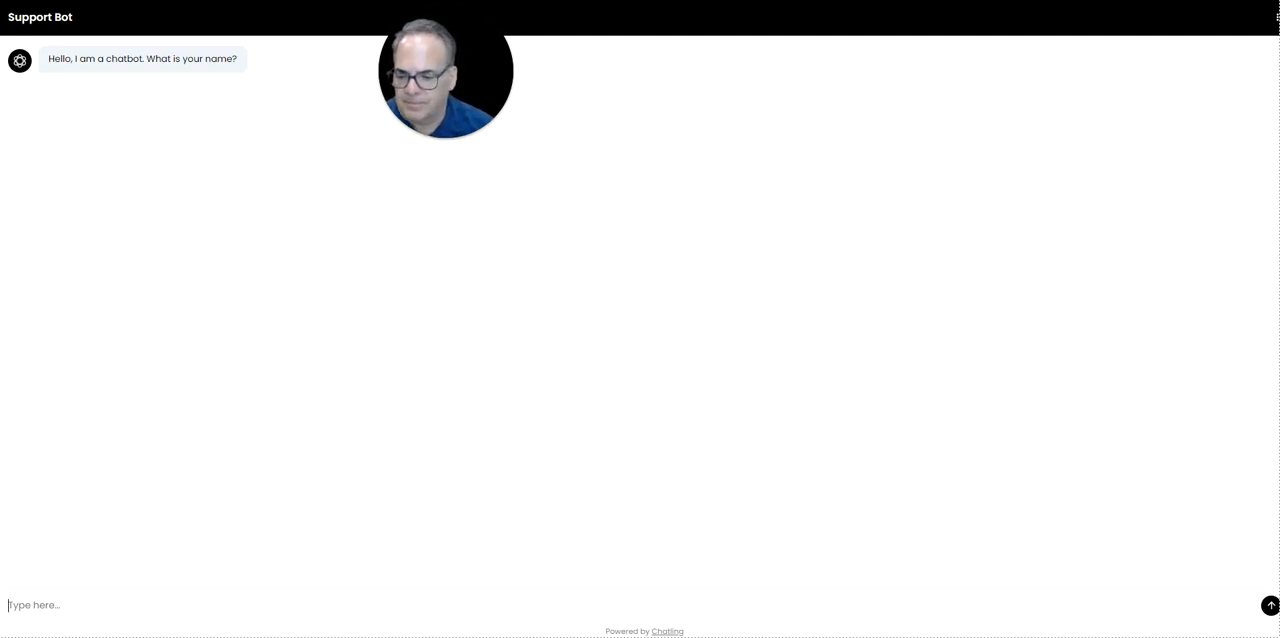
Answer the shared chatbot's name question with the visitor's first name.
{"action": "type", "text": "Alan"}
{"action": "key", "text": "Return"}
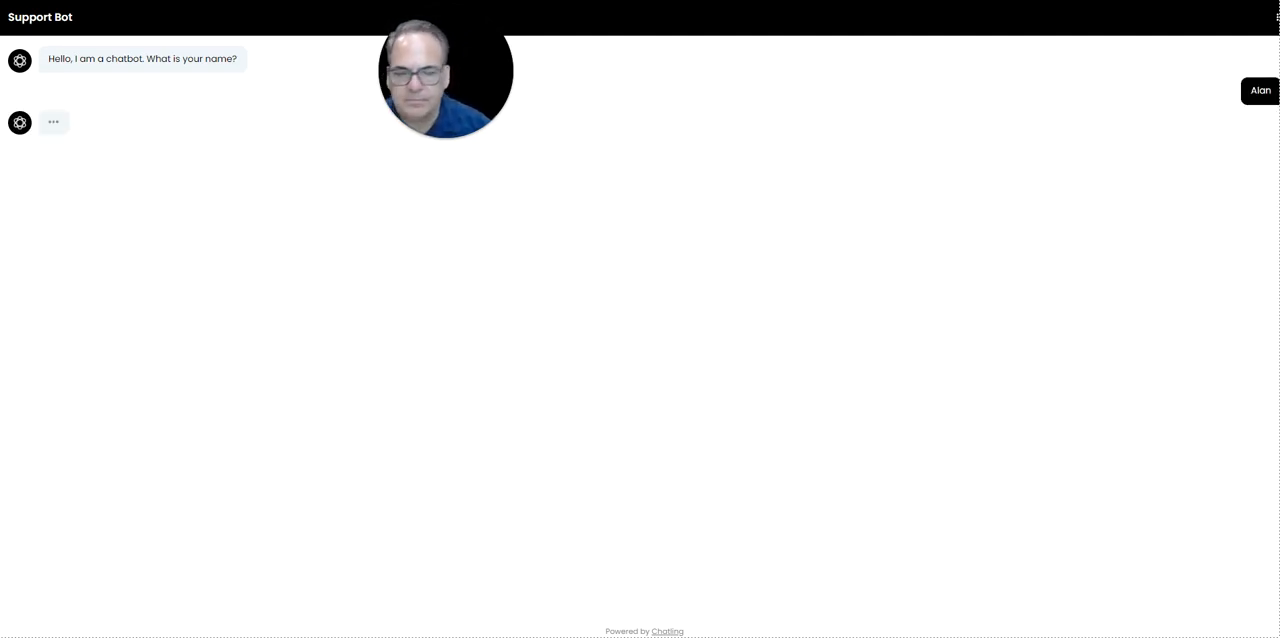